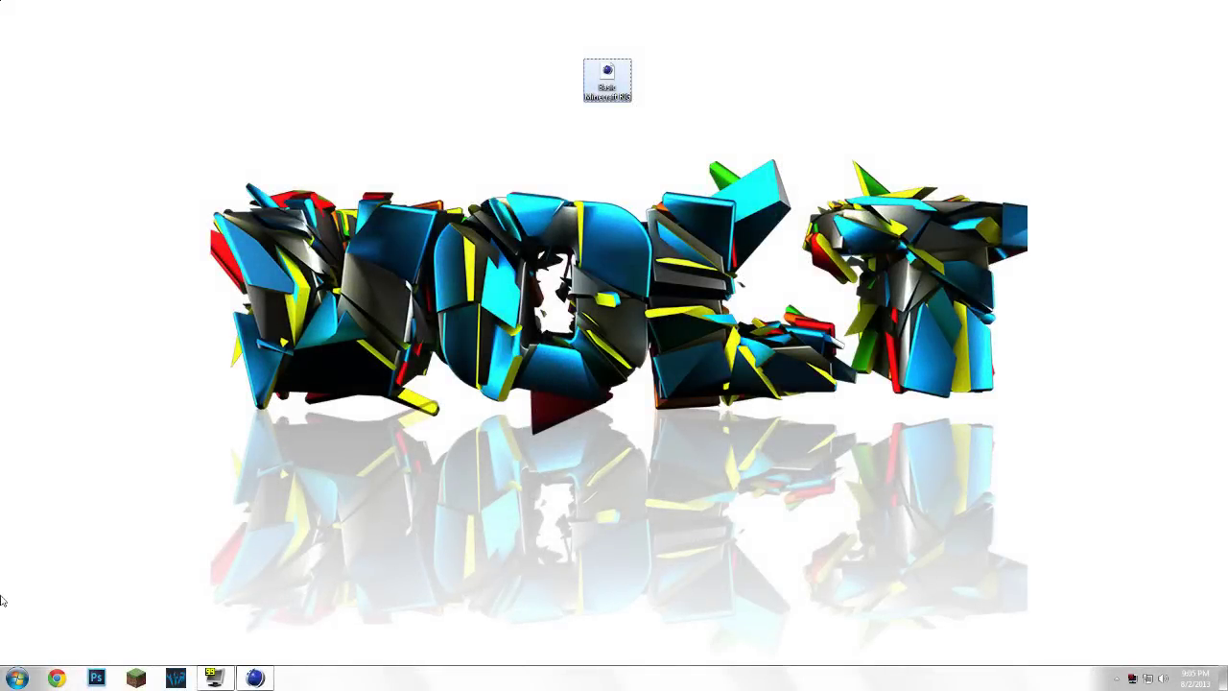
- Clear the selection around the rig shortcut on the desktop
left_click(652, 243)
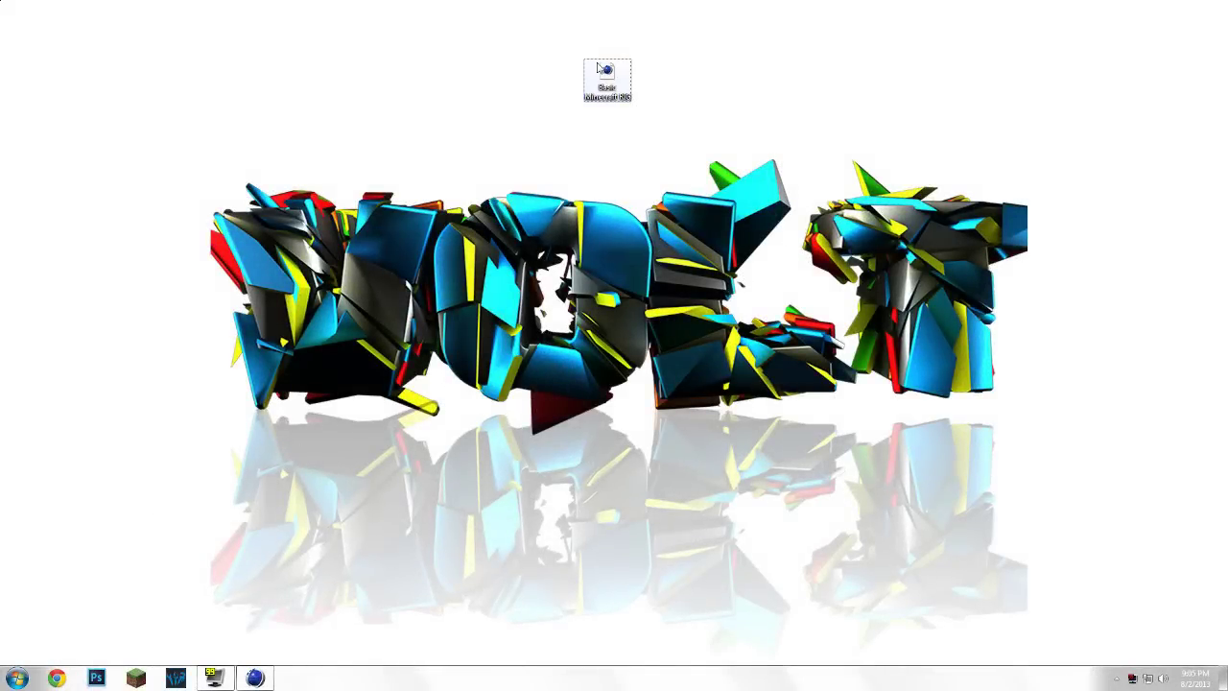
left_click_drag(528, 43, 662, 130)
left_click_drag(748, 16, 523, 144)
left_click(551, 156)
- Load Basic Minecraft RIG into Cinema 4D, dismiss the plugins warning, and open Skin Texture
left_click(255, 678)
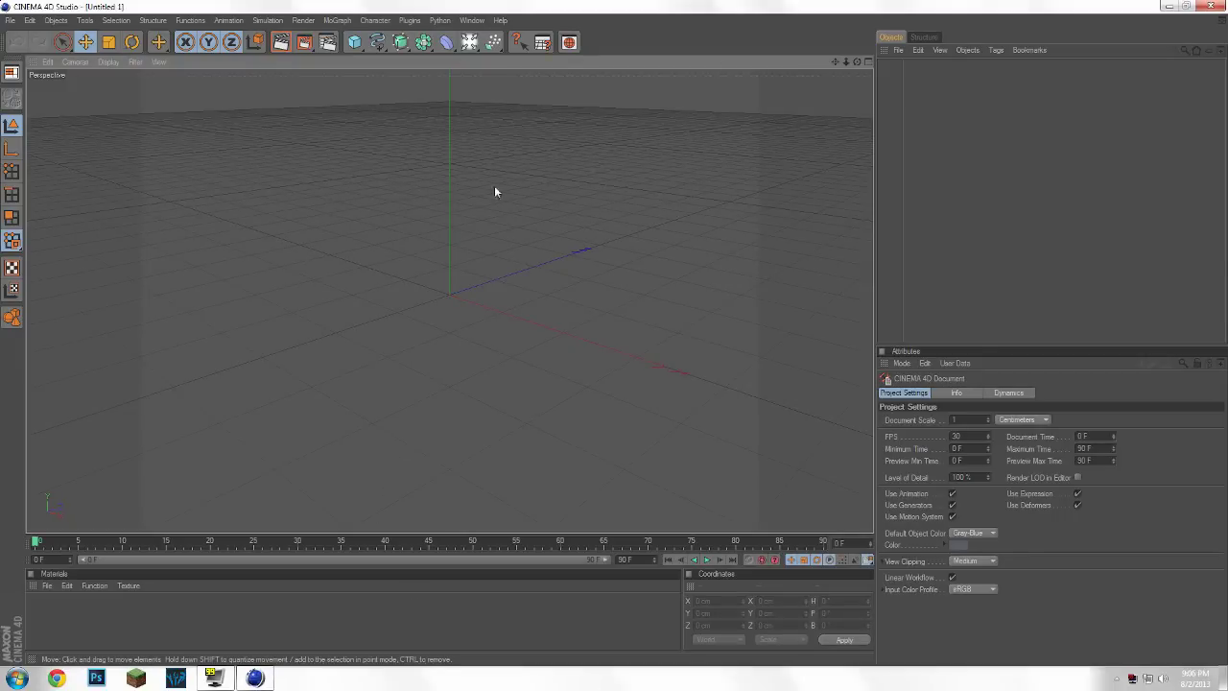
left_click(1169, 6)
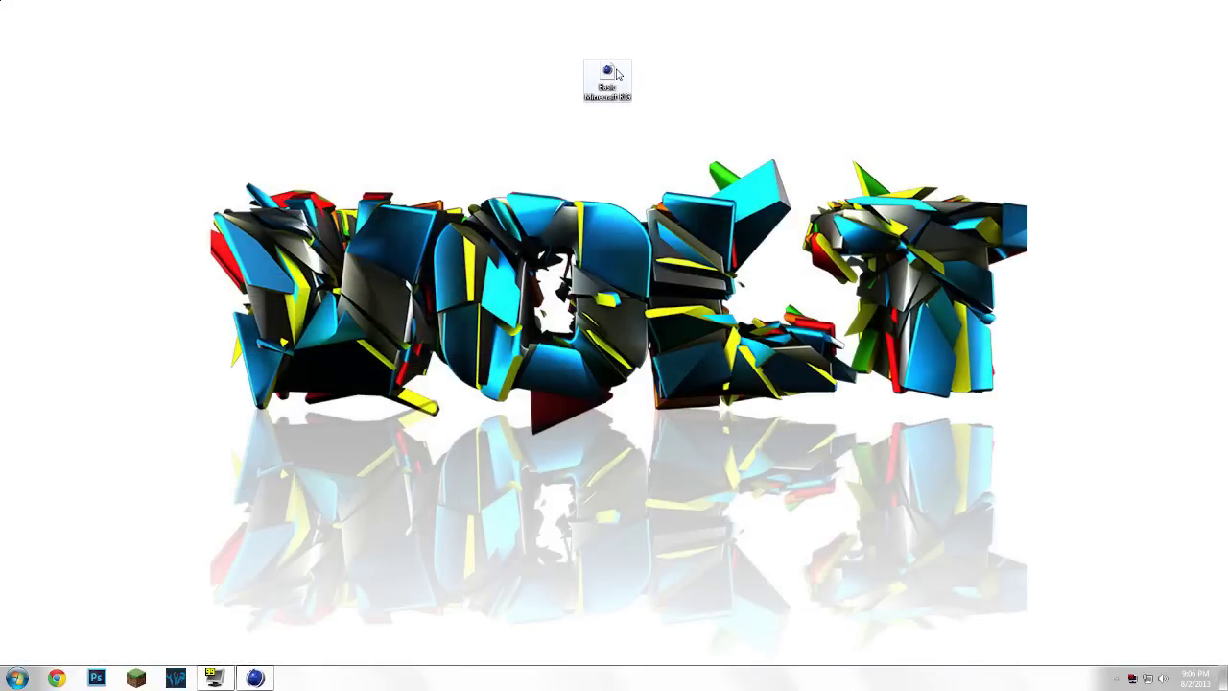
left_click_drag(616, 74, 447, 307)
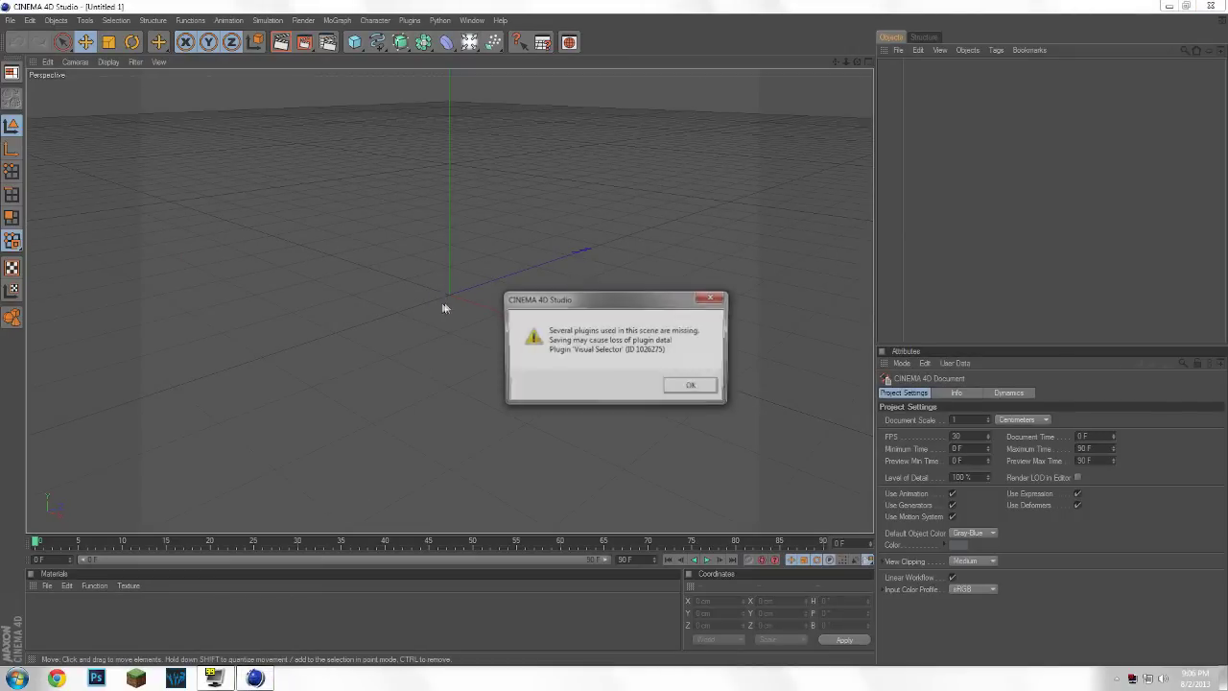
left_click(690, 388)
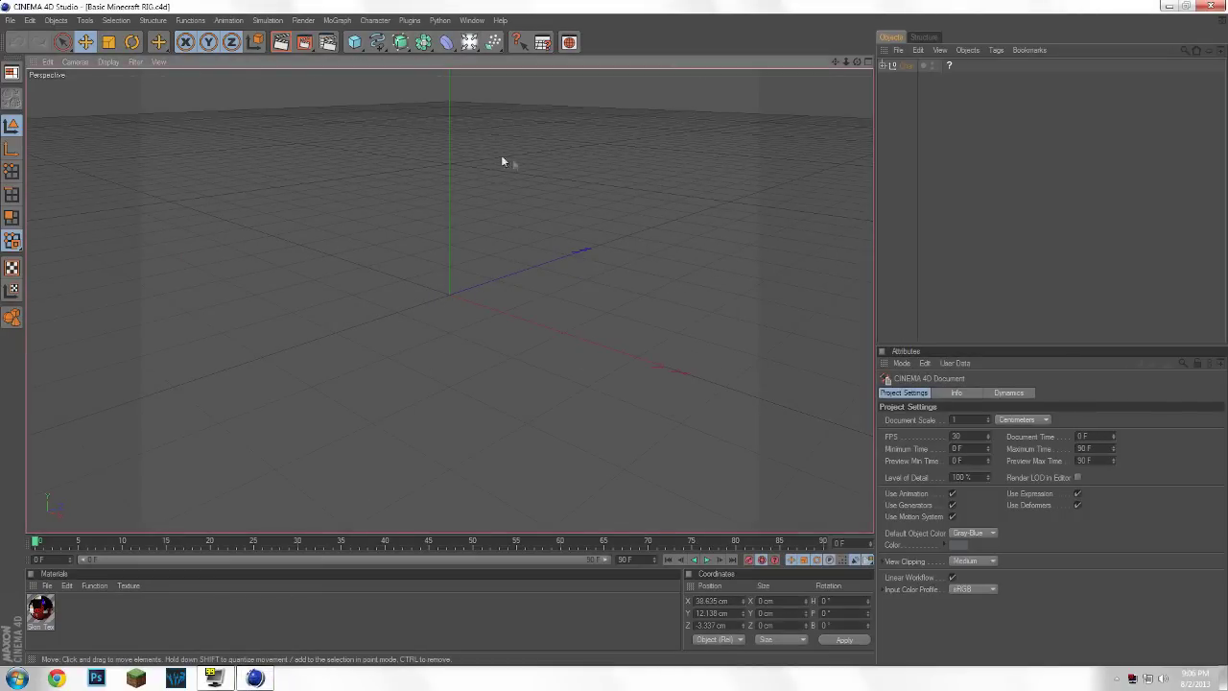
double_click(39, 610)
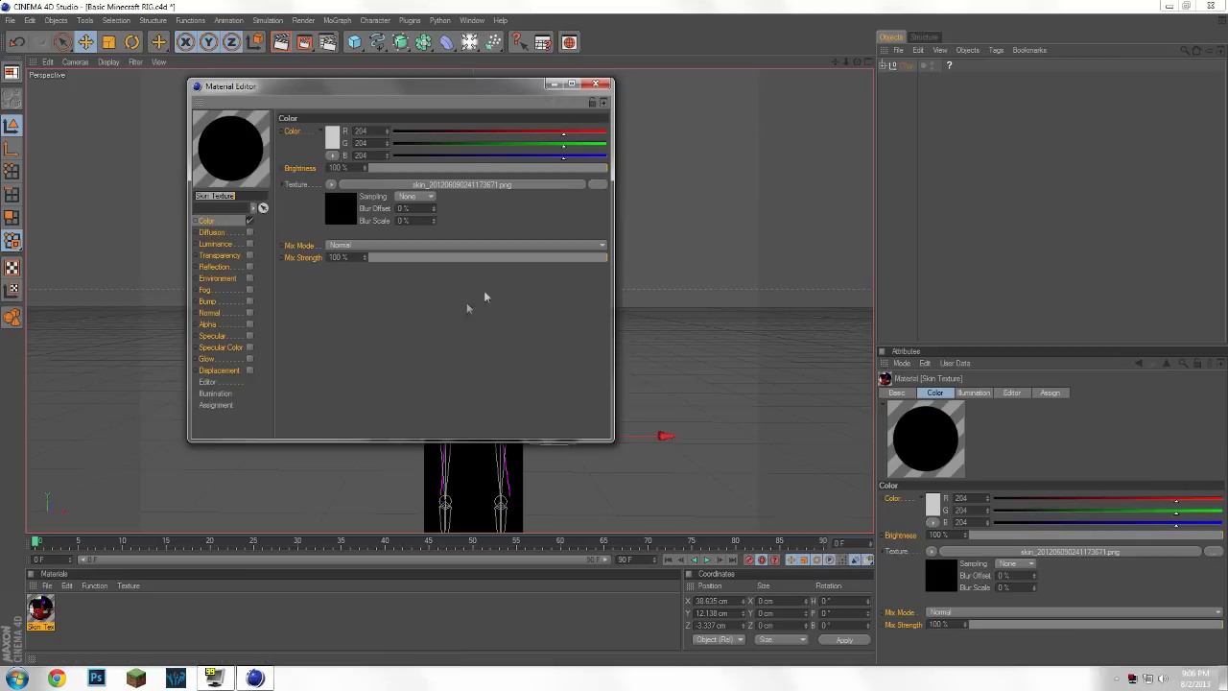
- Replace the Skin Texture image with Documents\turtle4636.png without copying it, then close the editor
left_click(599, 187)
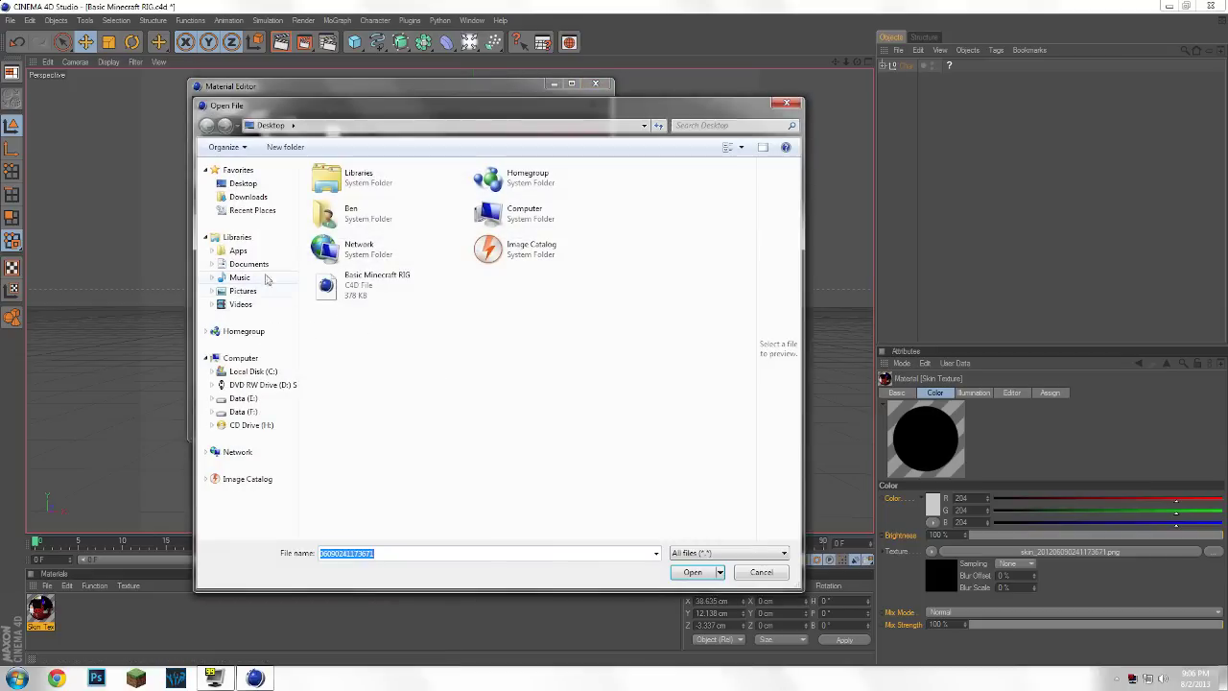
left_click(261, 265)
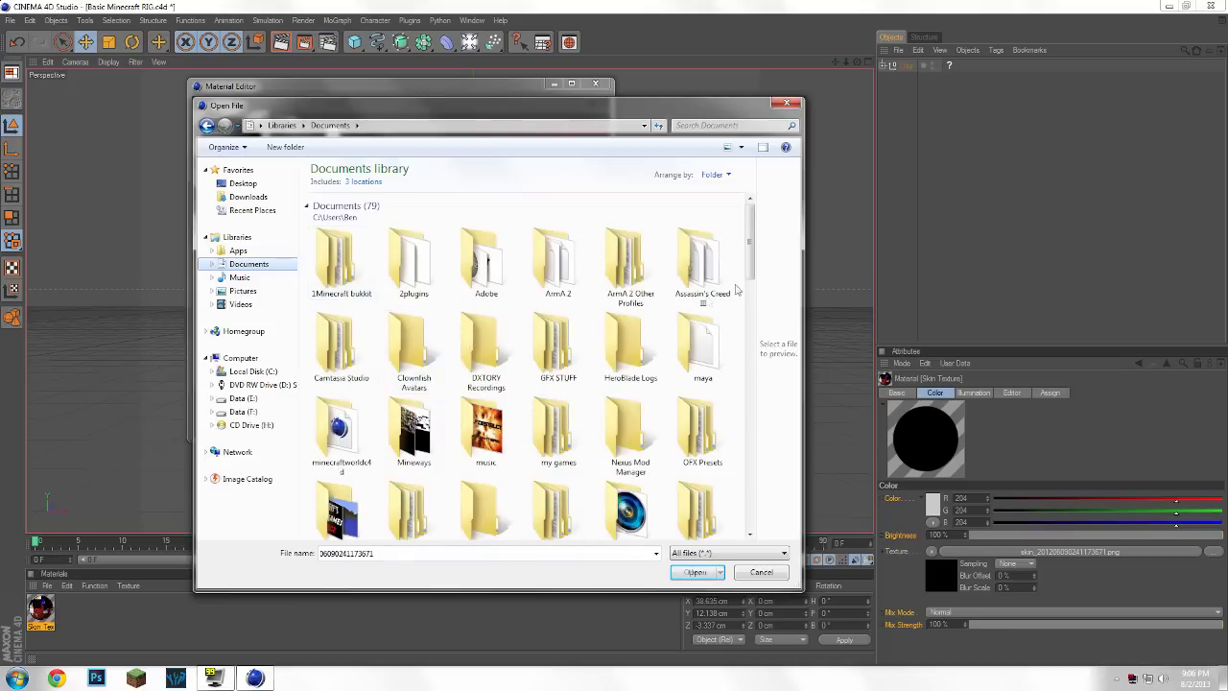
left_click_drag(750, 226, 762, 405)
left_click(367, 415)
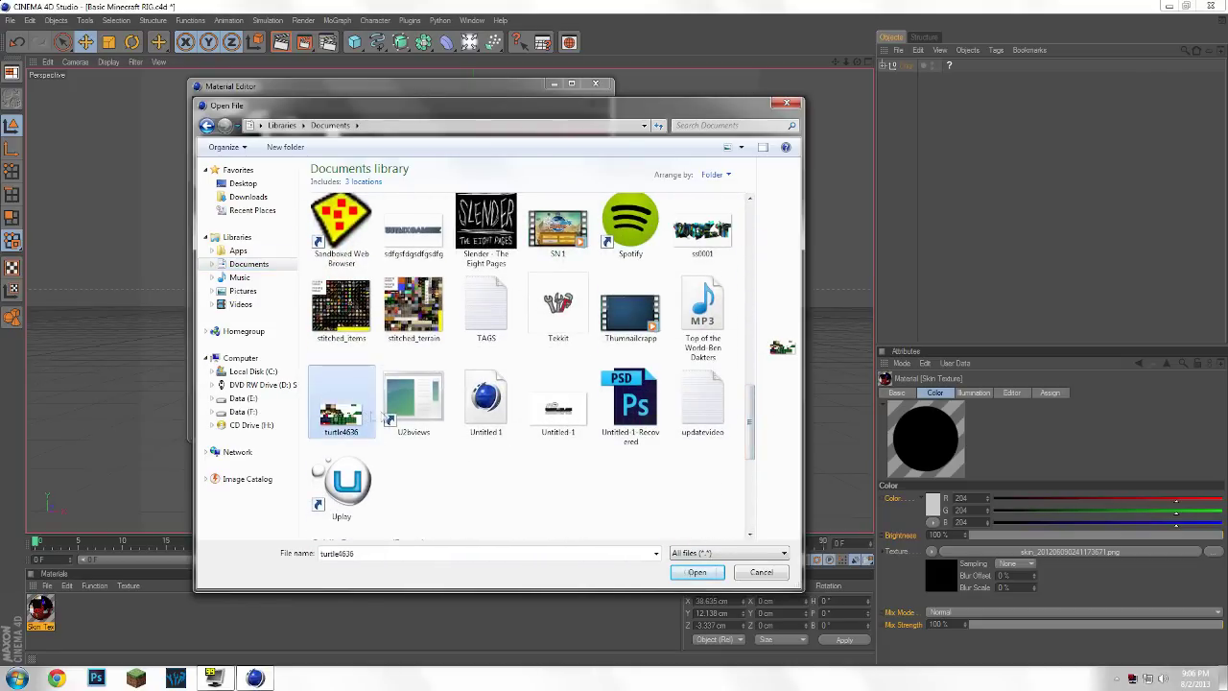
left_click(683, 573)
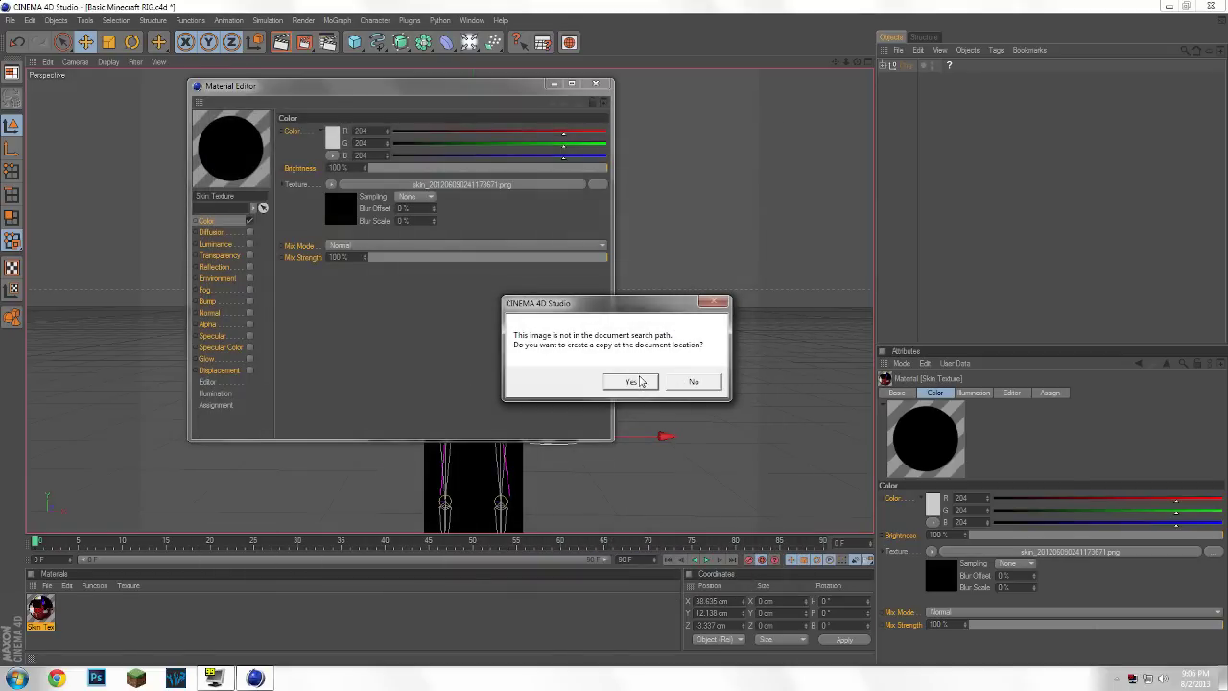
left_click(693, 382)
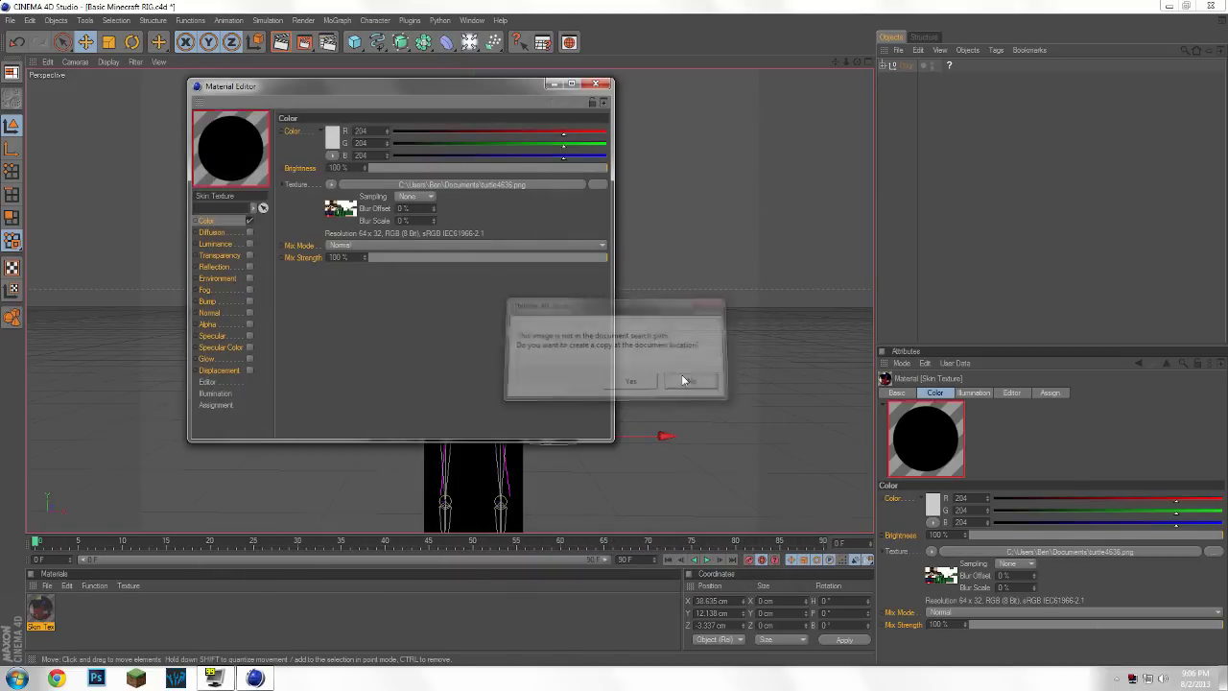
left_click(596, 86)
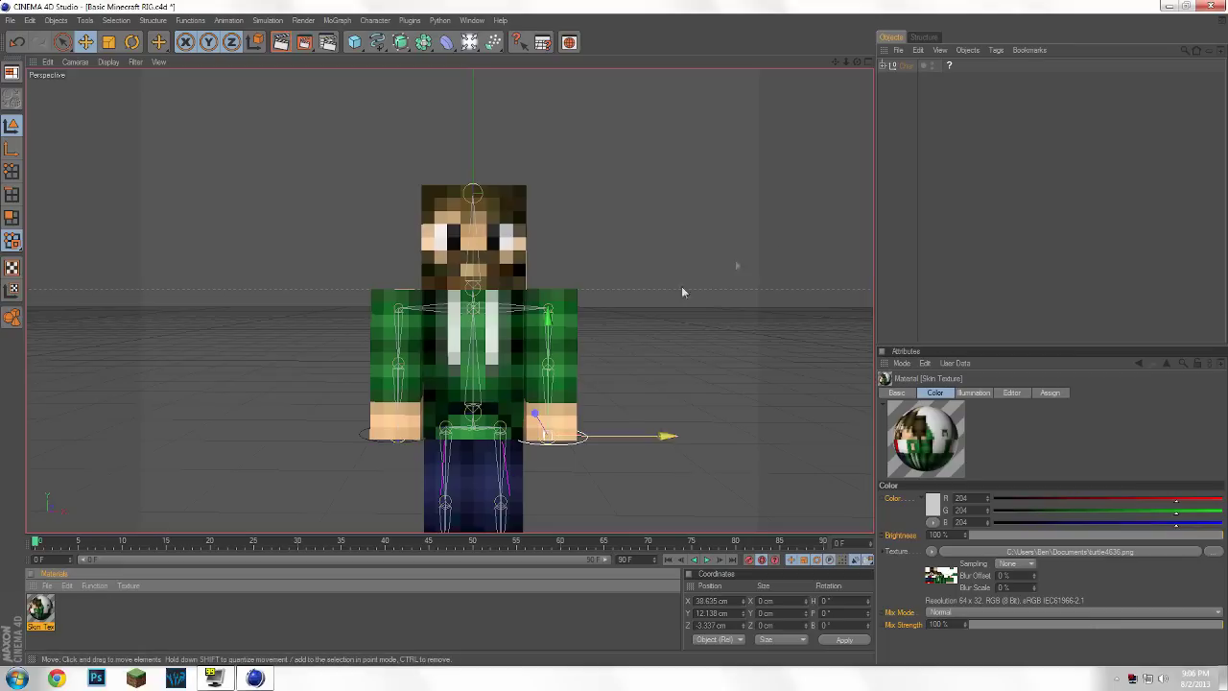
- Expand the Char null, select LeftLeg.Goal, and bring up Render Settings
left_click(882, 66)
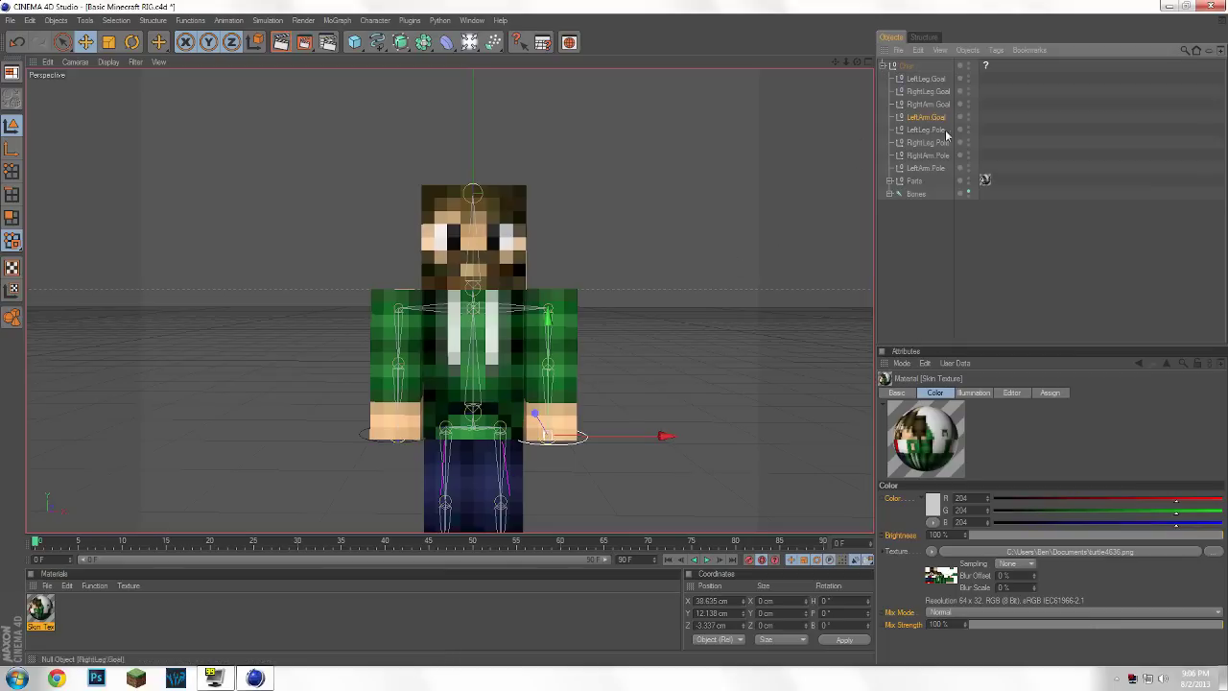
left_click(926, 79)
scroll(645, 238, "down", 2)
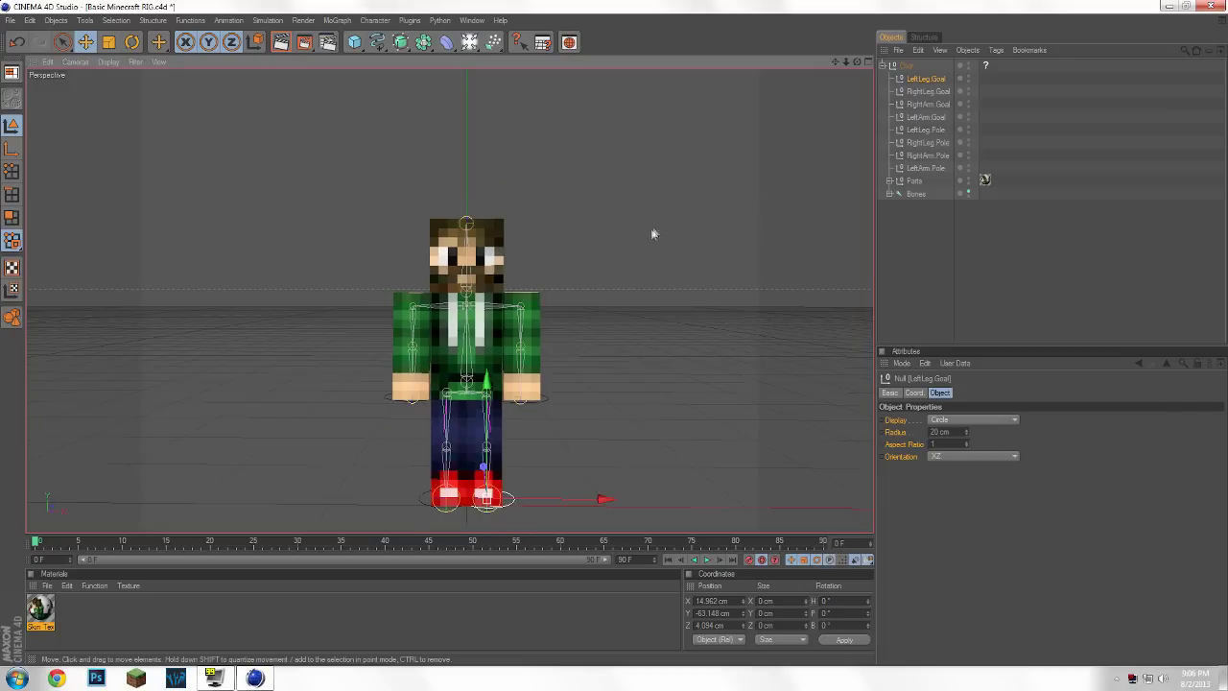
scroll(652, 234, "up", 1)
left_click(327, 45)
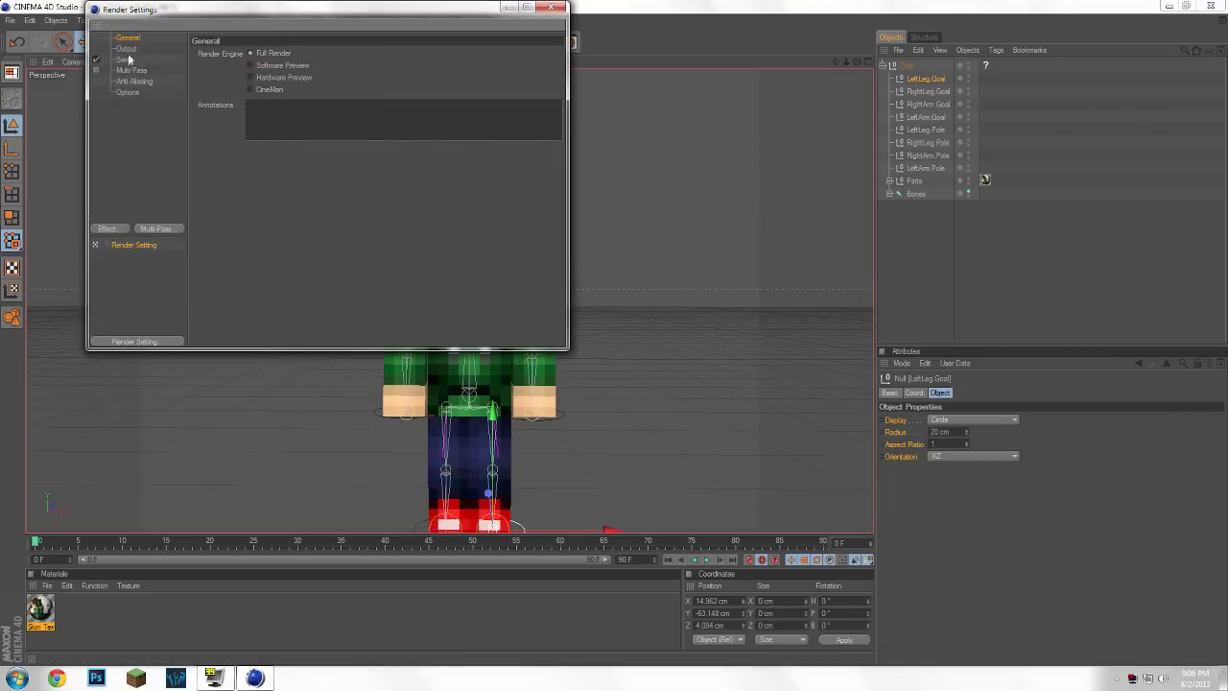
left_click(126, 49)
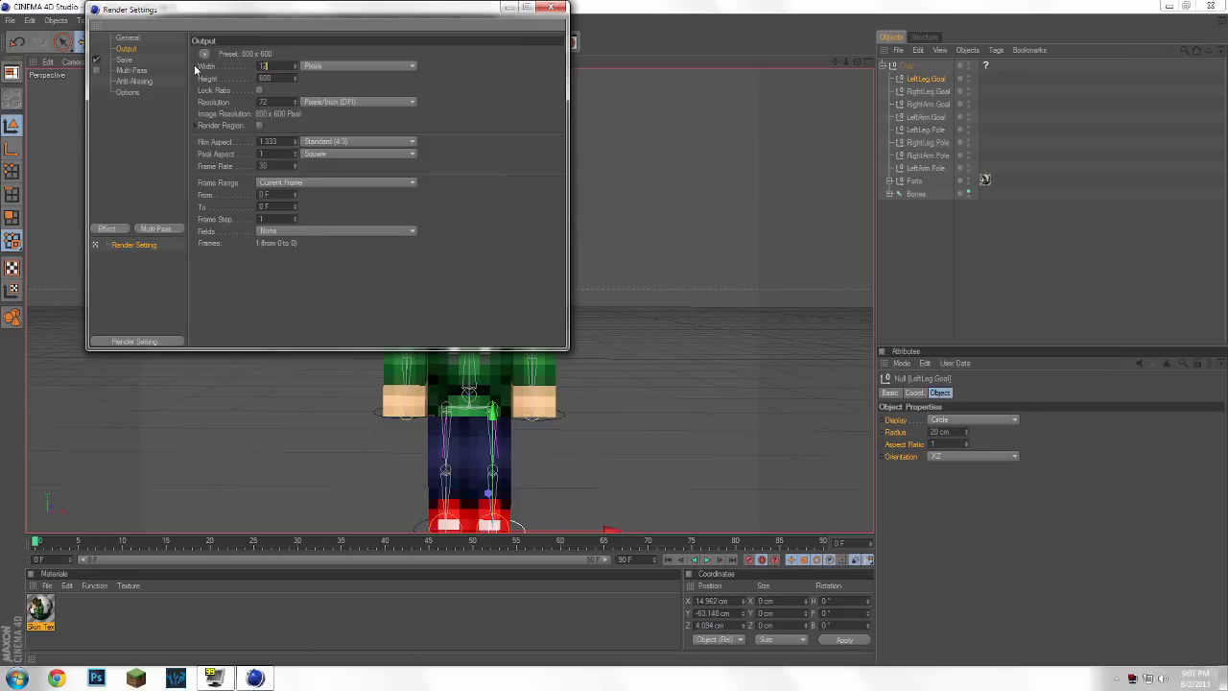
type("1280")
key("Tab")
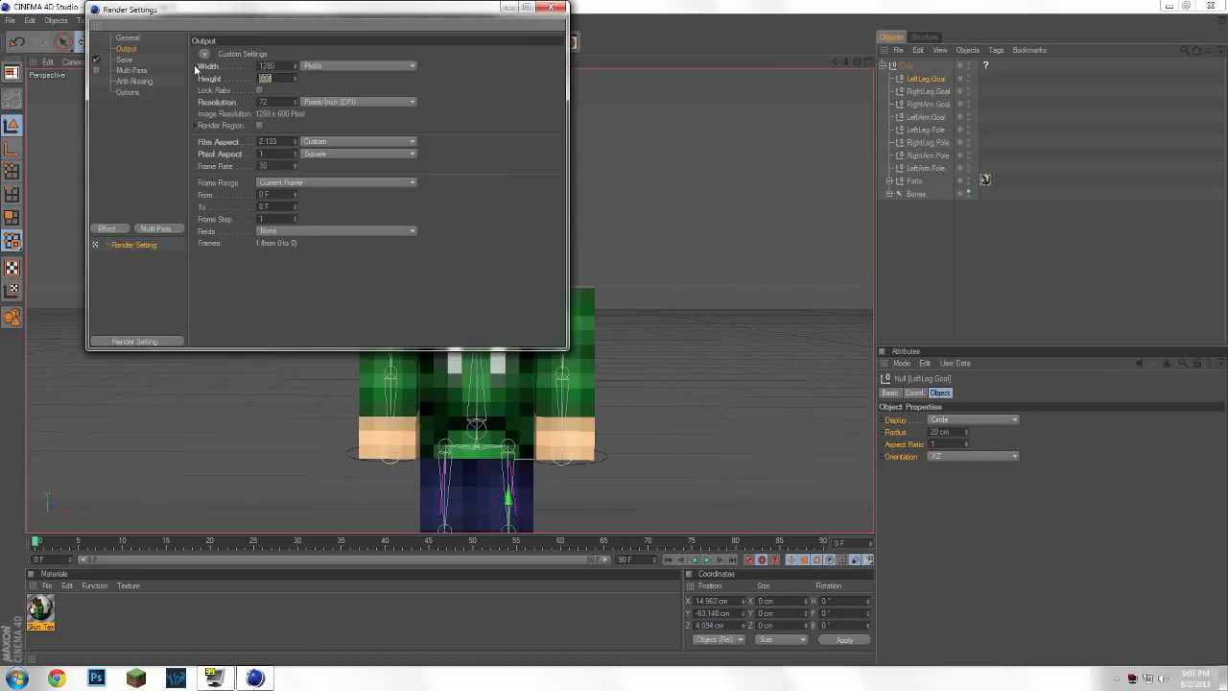
type("720")
key("Return")
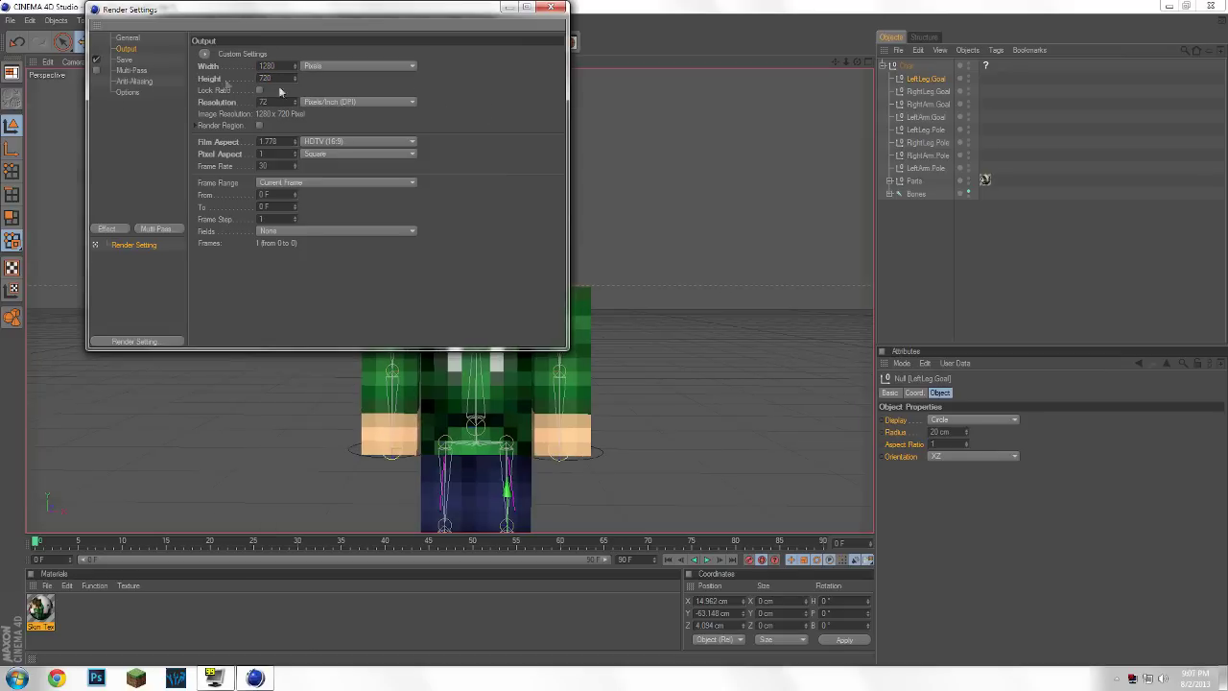
left_click(128, 60)
left_click(546, 76)
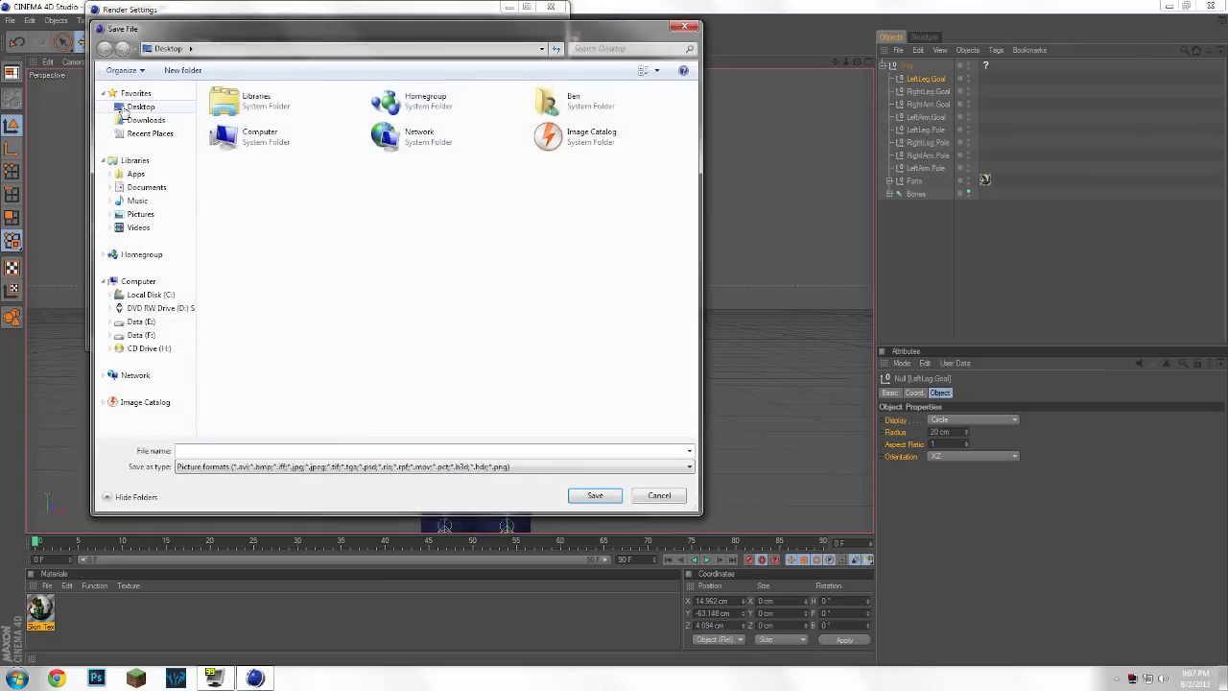
type("asdfasdf")
left_click(595, 495)
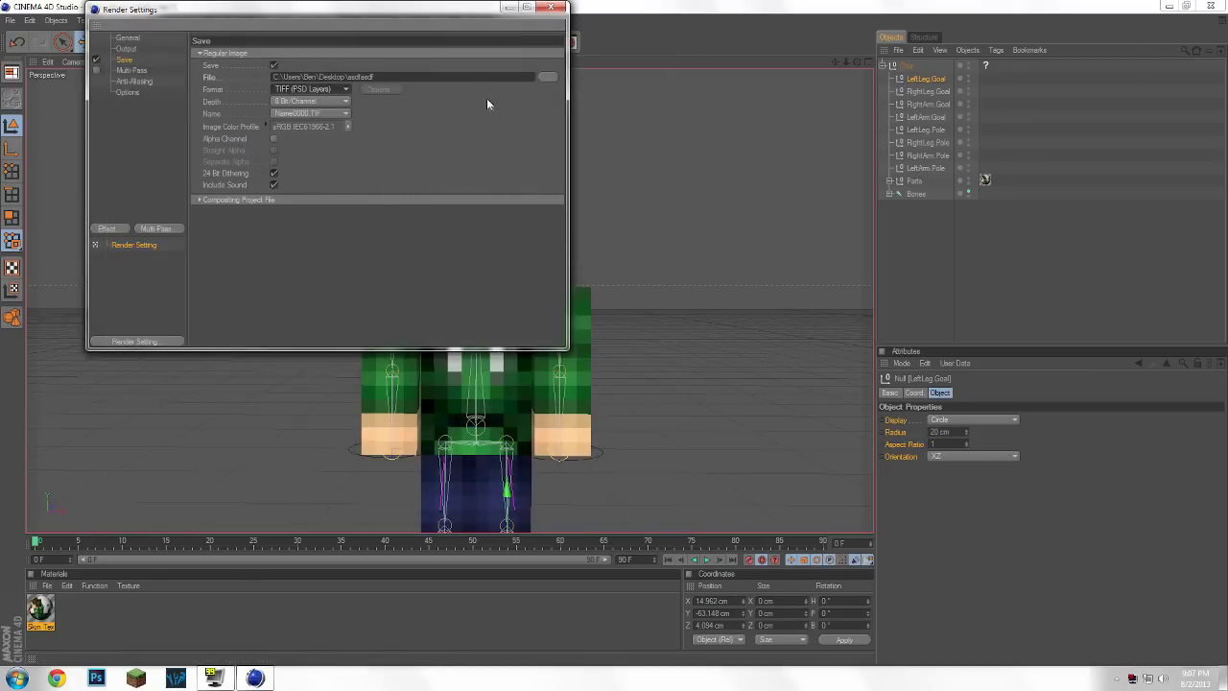
left_click(305, 90)
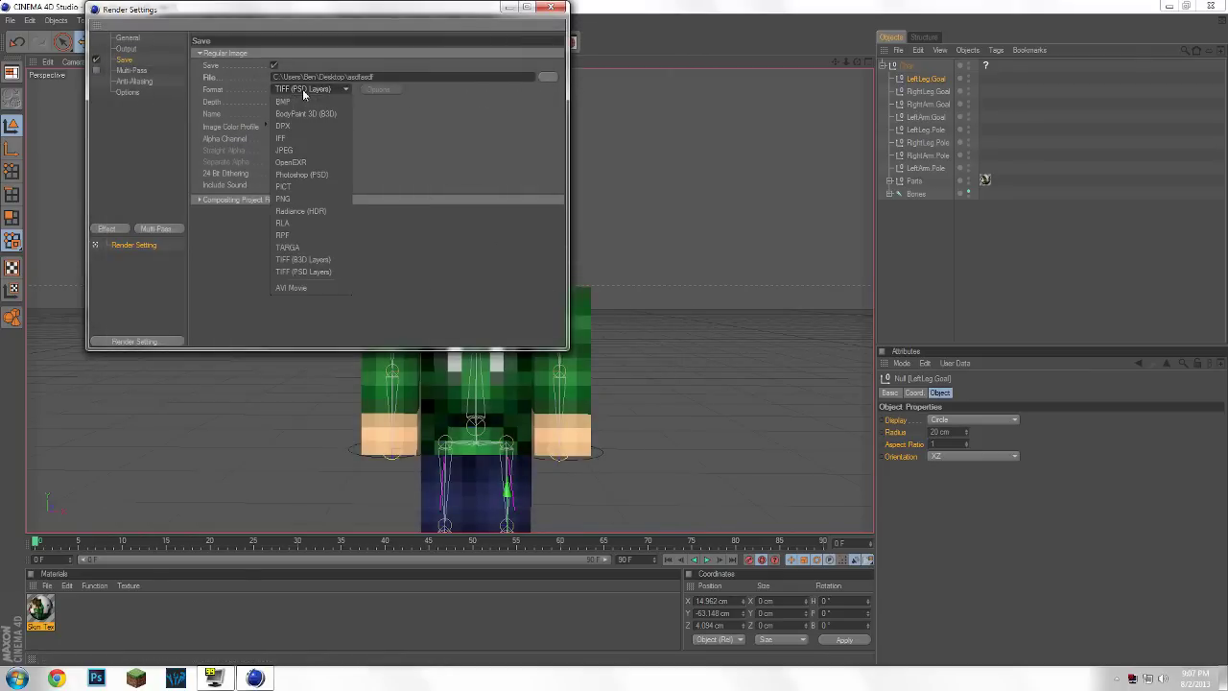
left_click(301, 199)
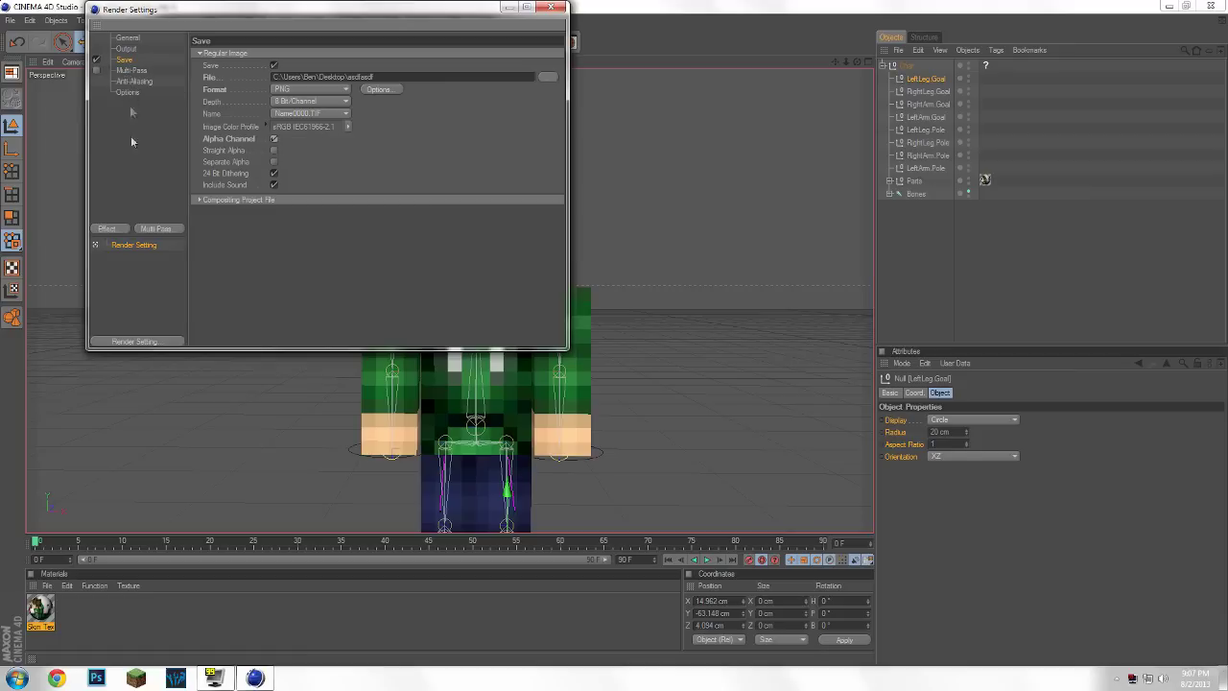
left_click(109, 229)
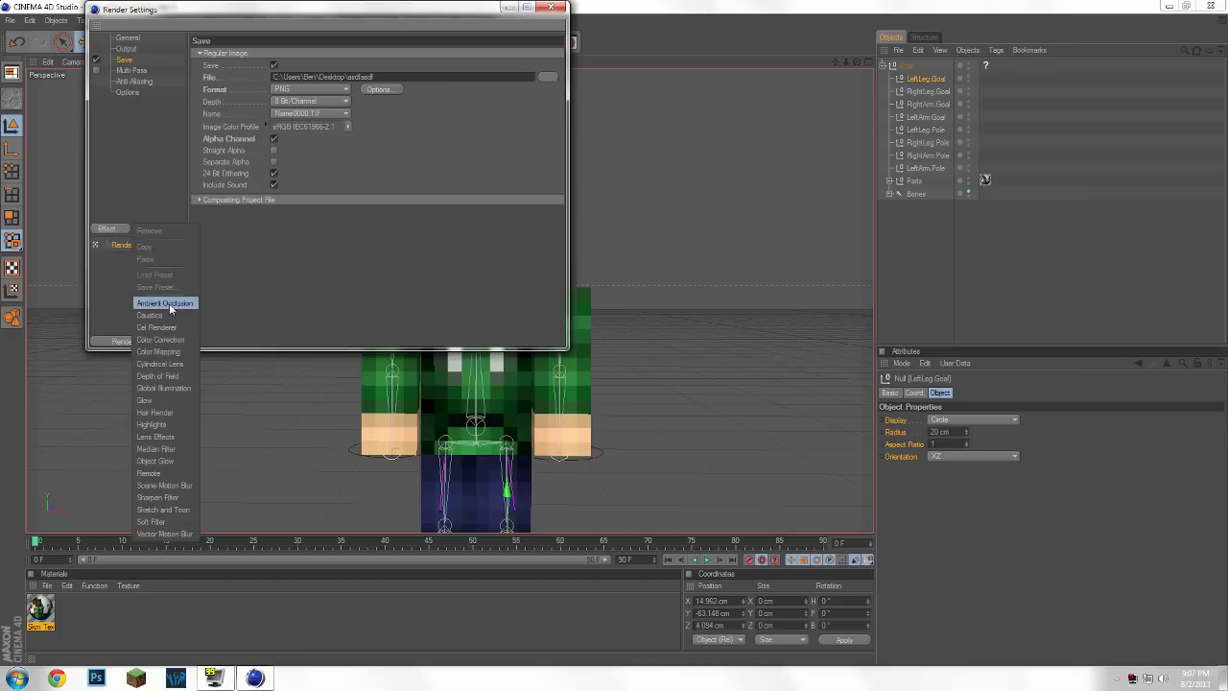
left_click(169, 303)
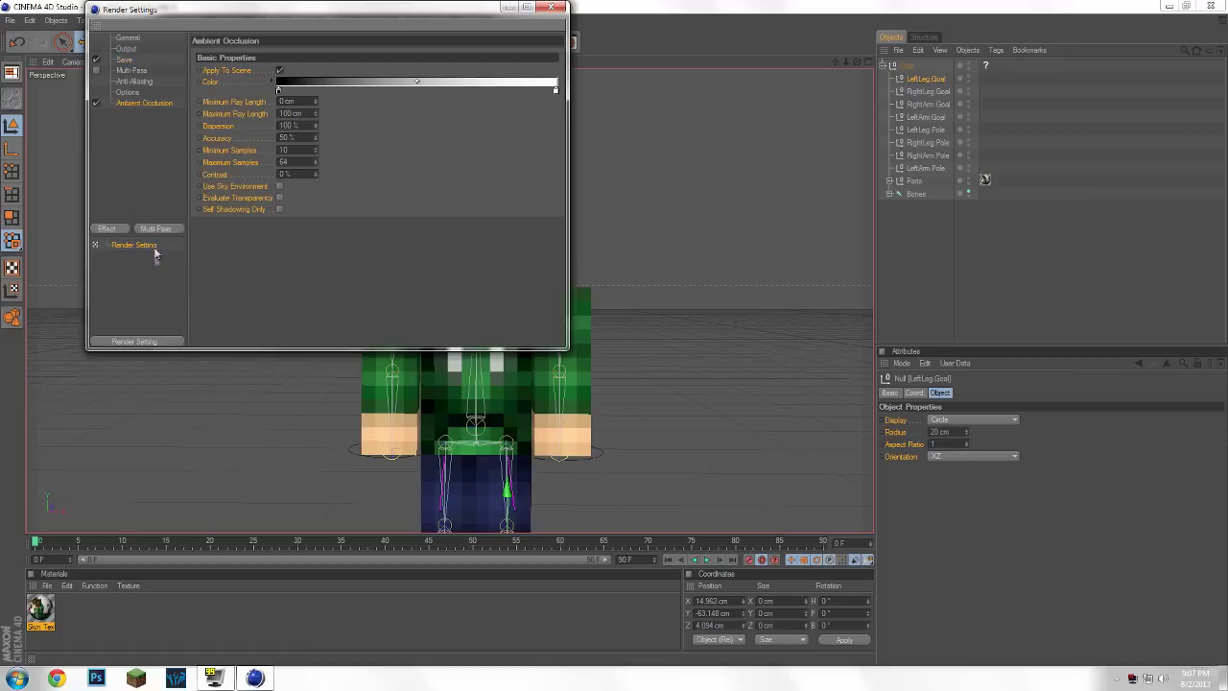
left_click(550, 8)
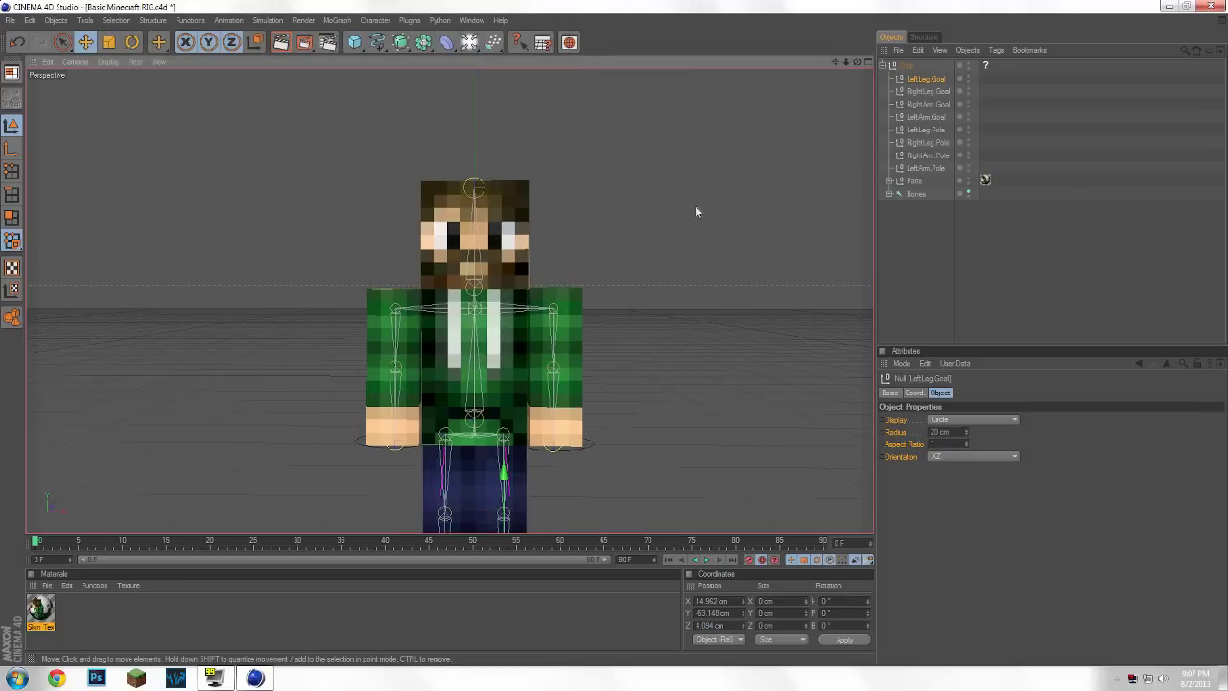
scroll(694, 211, "down", 5)
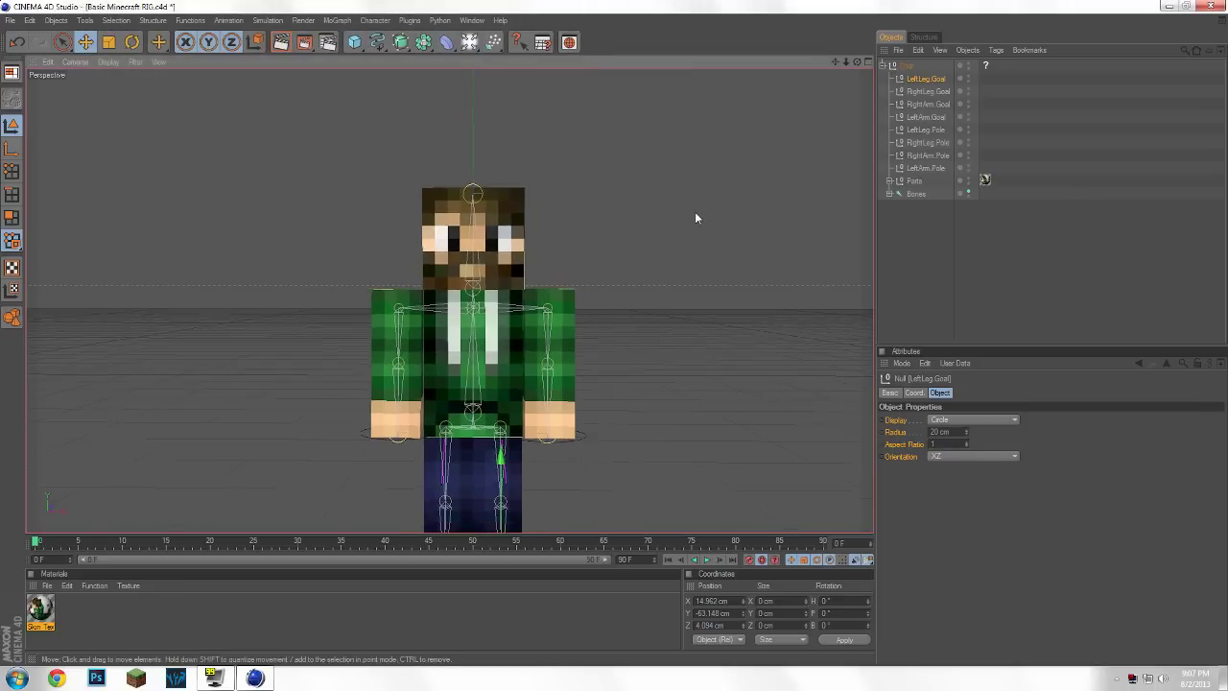
- Raise both arm goal nulls up and outward and spread the leg goal nulls apart
left_click(926, 106)
left_click(926, 116)
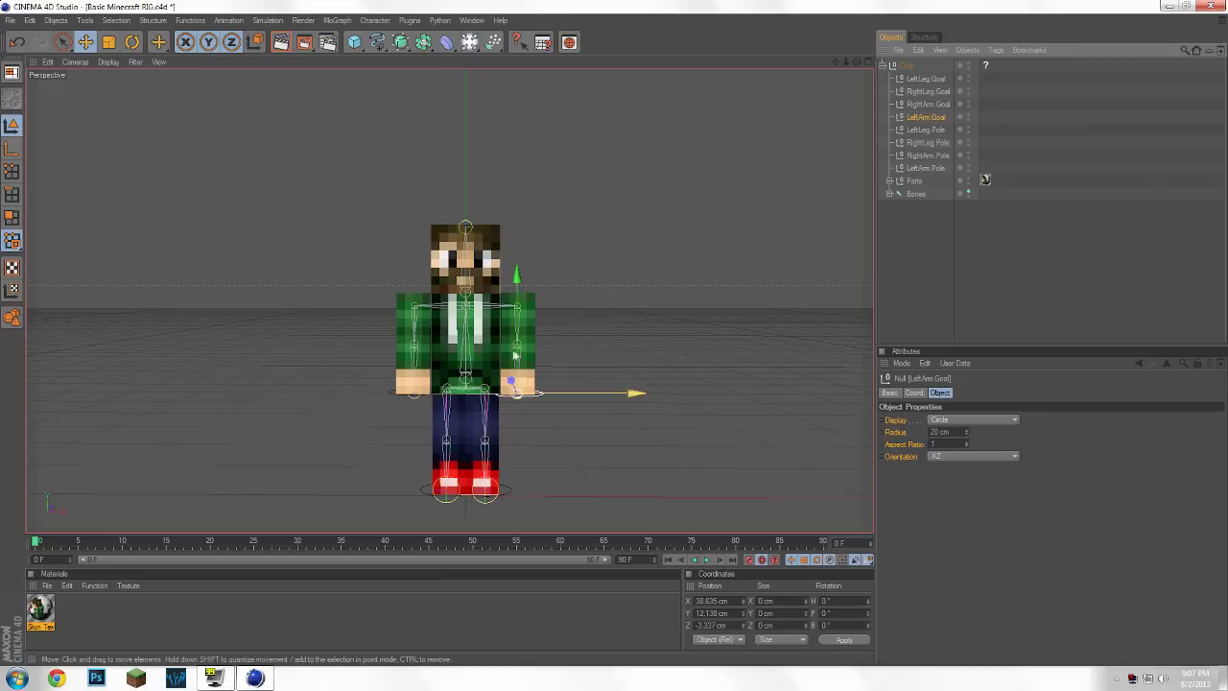
left_click_drag(519, 396, 566, 375)
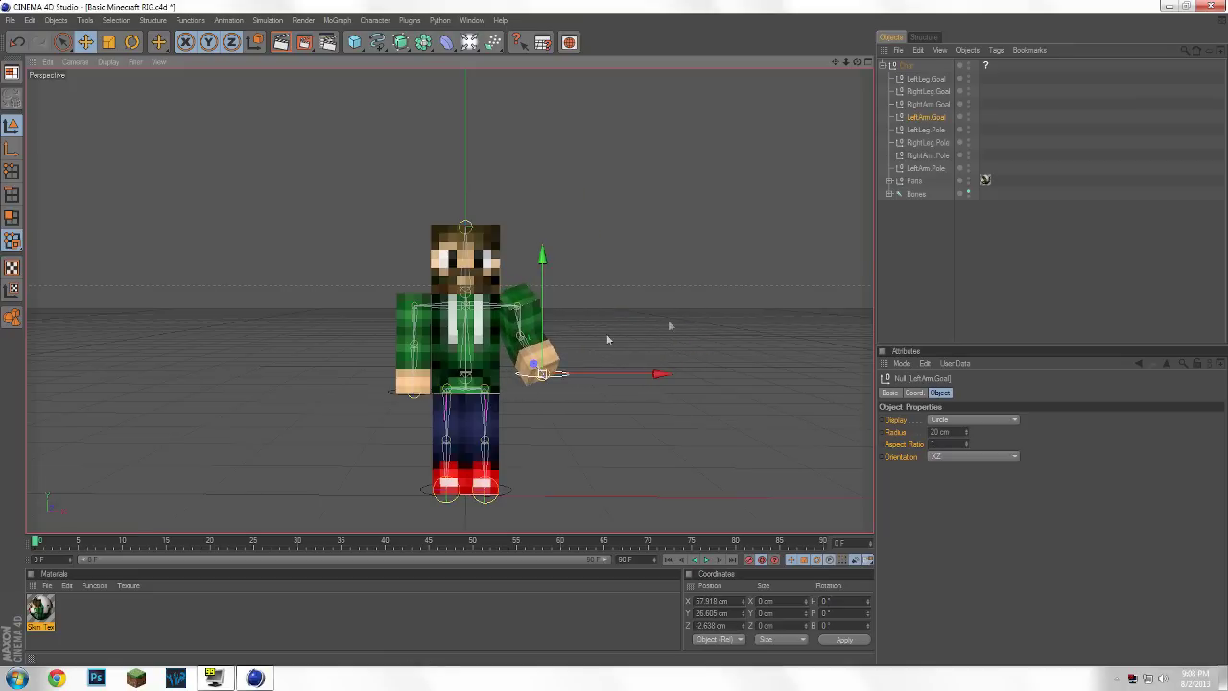
left_click(927, 104)
left_click_drag(418, 382, 382, 360)
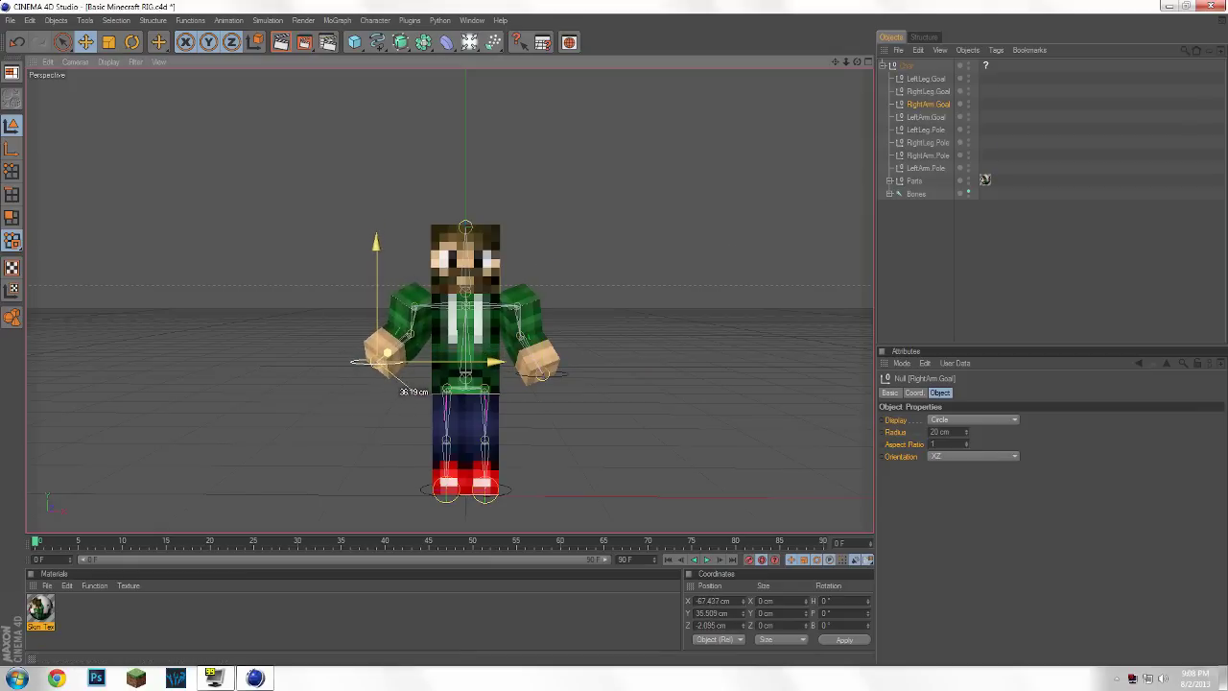
left_click(925, 79)
mouse_move(482, 499)
left_mouse_down()
mouse_move(500, 495)
mouse_move(495, 480)
left_mouse_up()
left_click(922, 91)
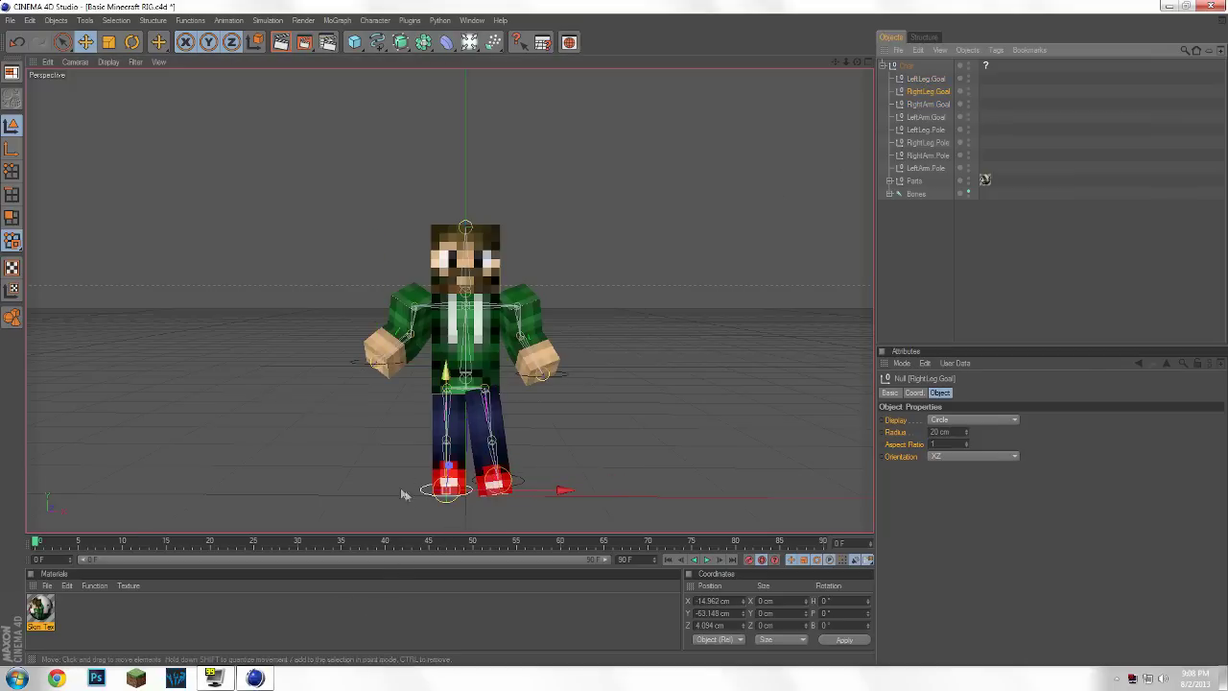
left_click_drag(451, 485, 428, 484)
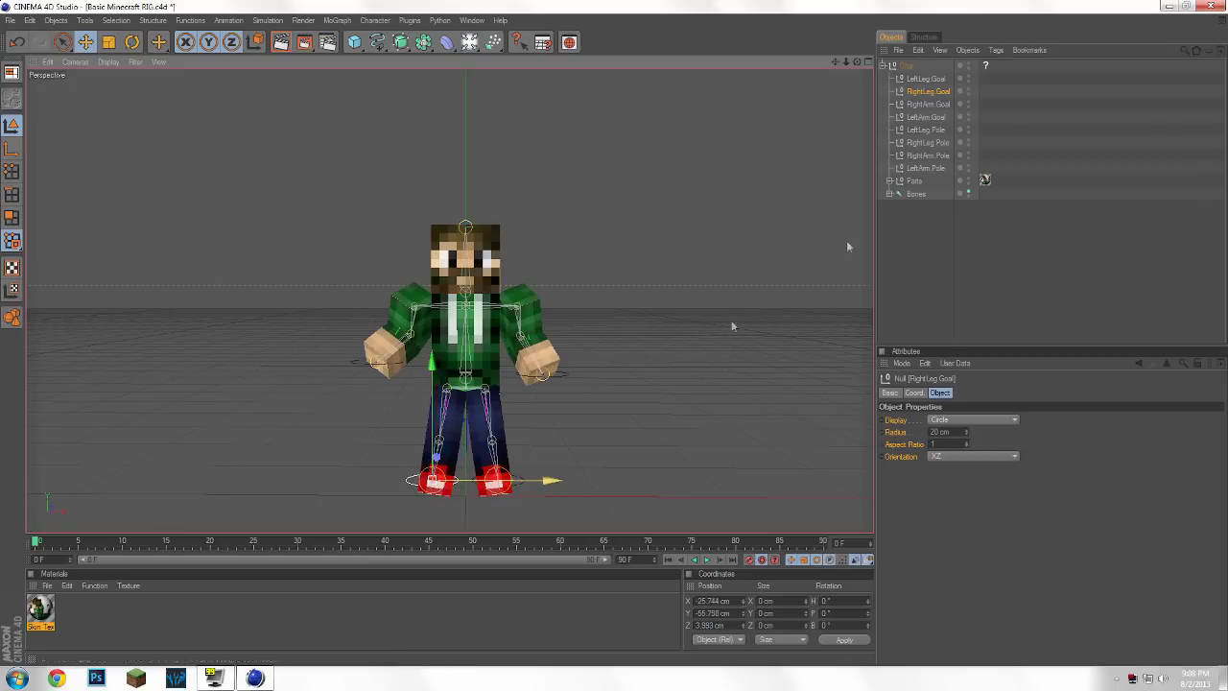
- Swing the LeftLeg.Pole and RightLeg.Pole nulls sideways along X, then render a preview
left_click(937, 130)
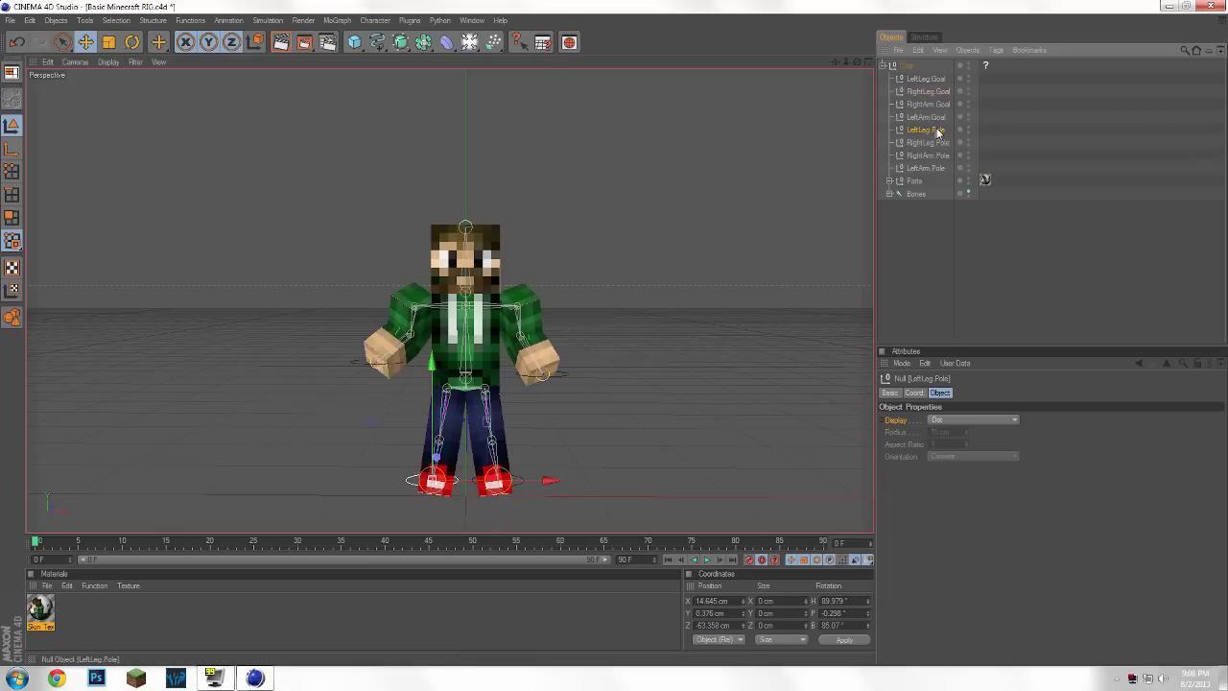
left_click_drag(488, 420, 460, 424)
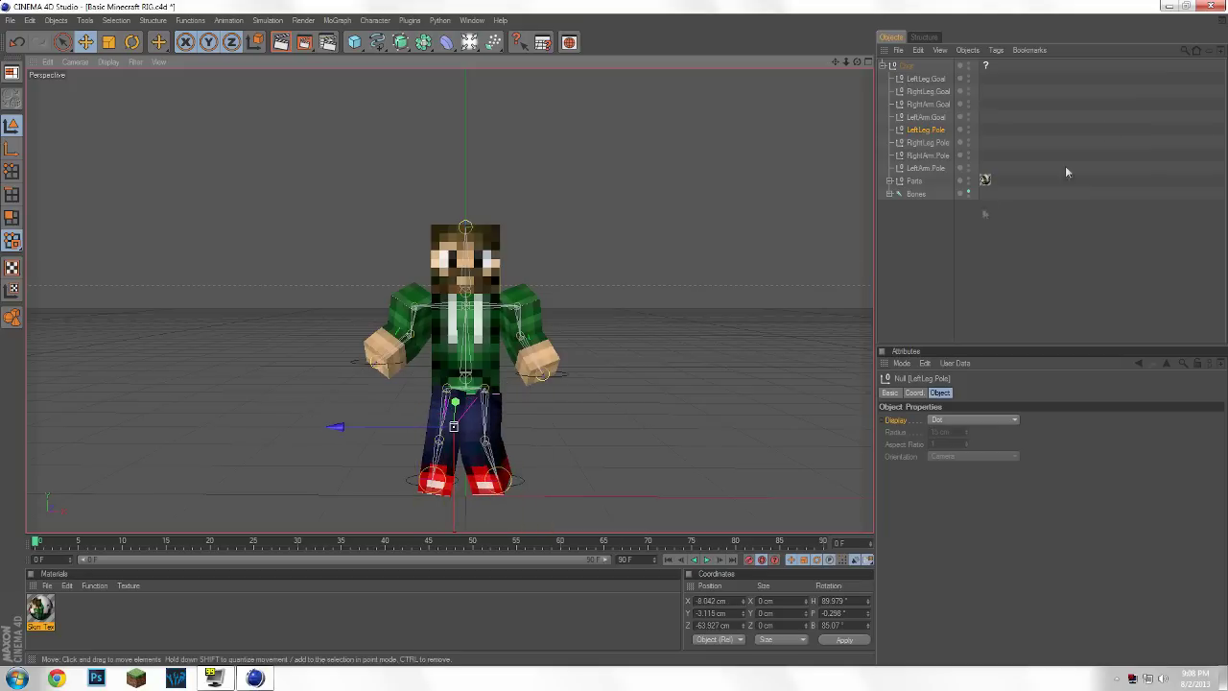
left_click(923, 142)
left_click_drag(414, 420, 465, 421)
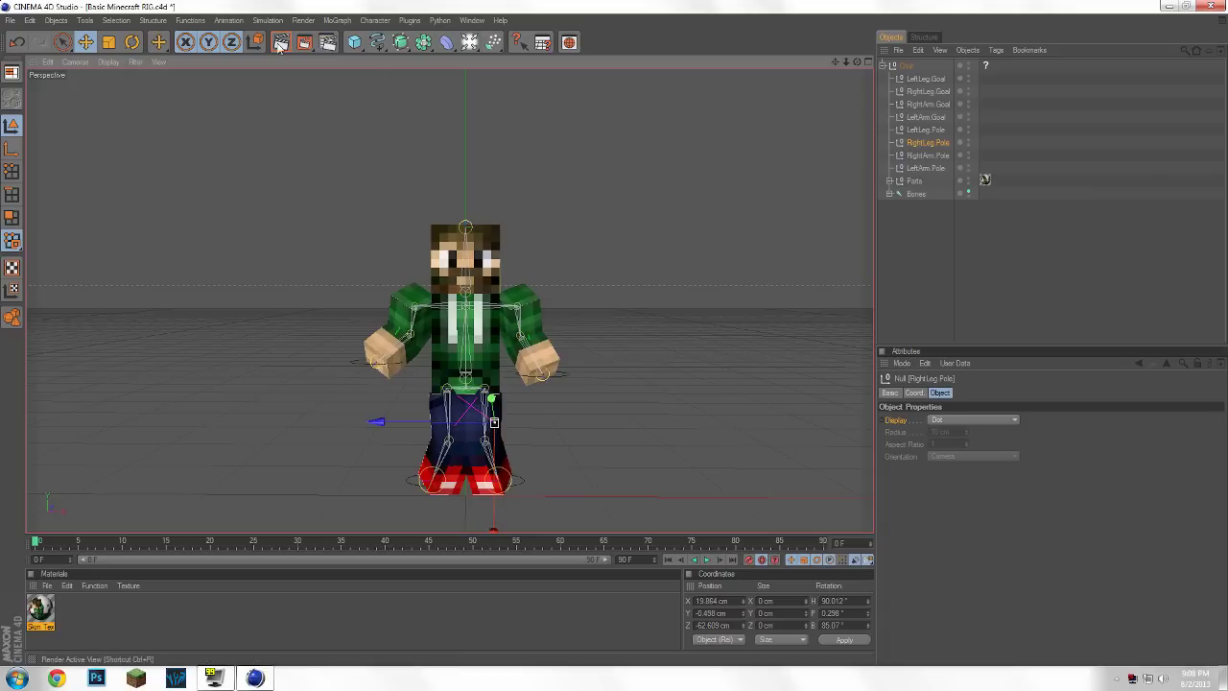
key("ctrl+r")
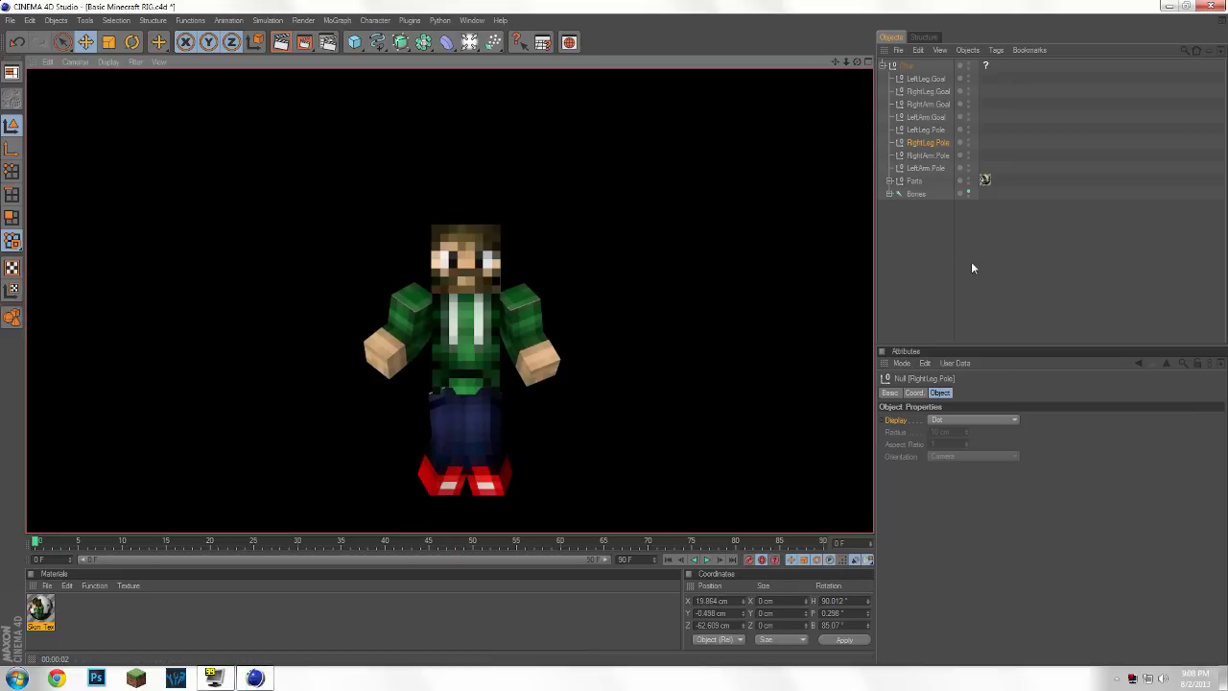
- Clear the preview render, zoom out, and add an Omni Light to the scene
left_click(479, 122)
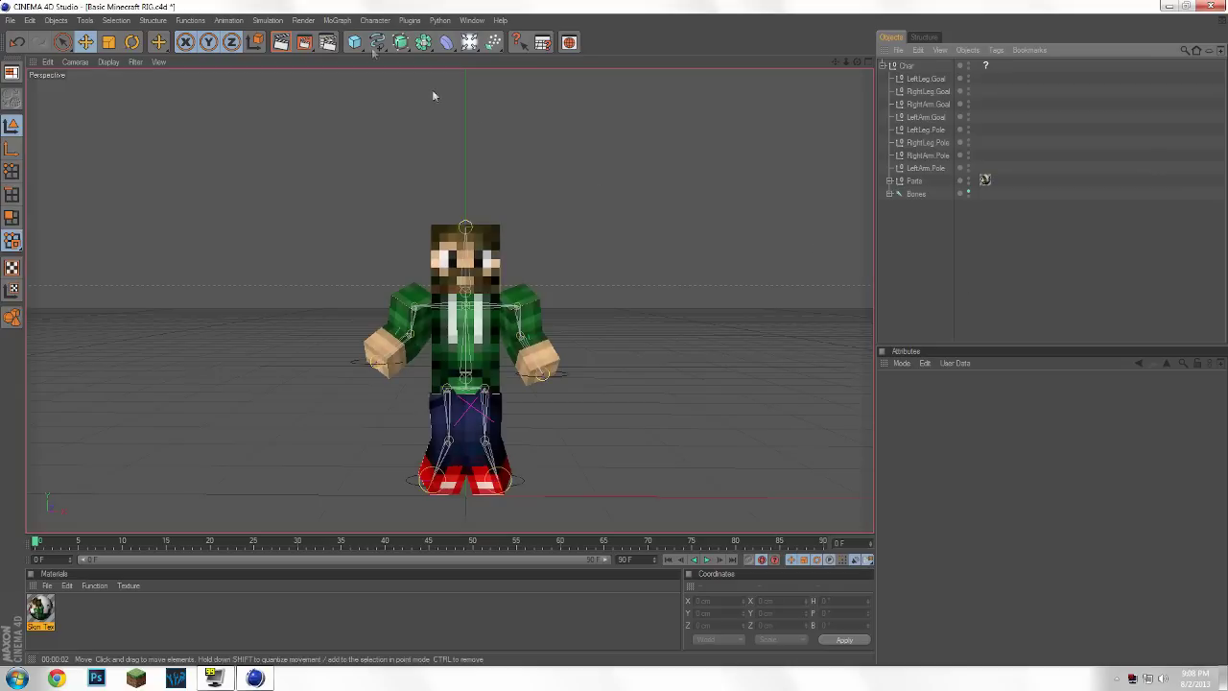
scroll(547, 120, "down", 5)
scroll(501, 100, "down", 1)
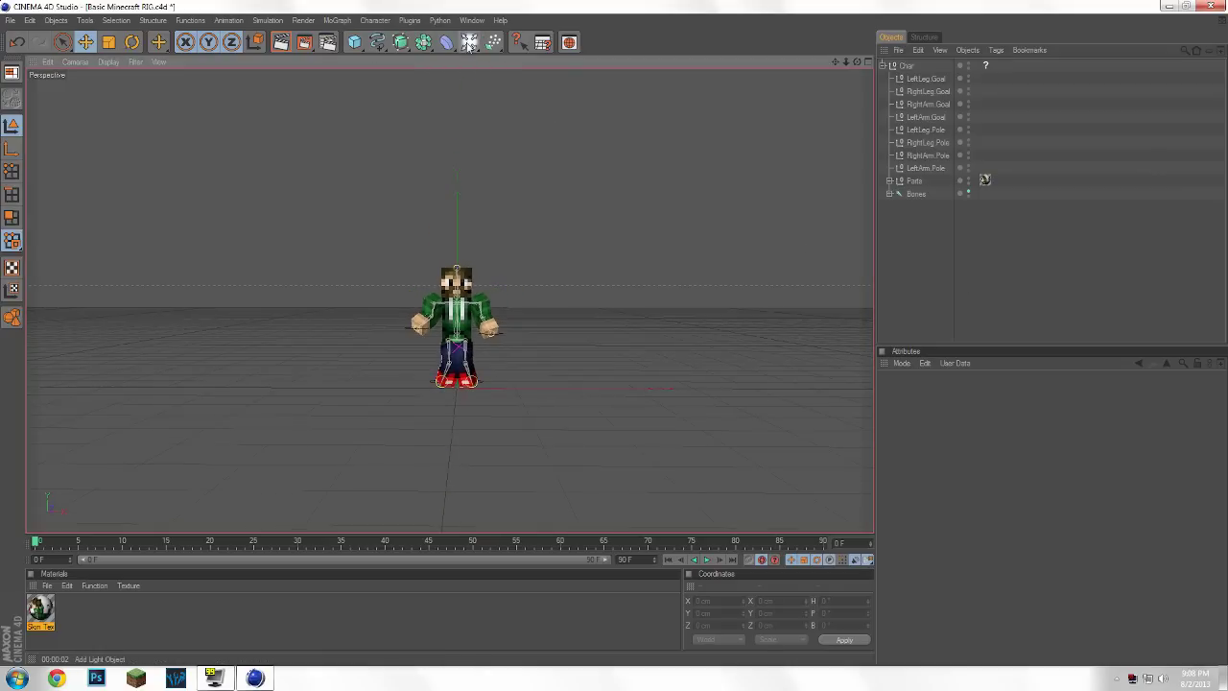
left_click(469, 43)
left_click(488, 55)
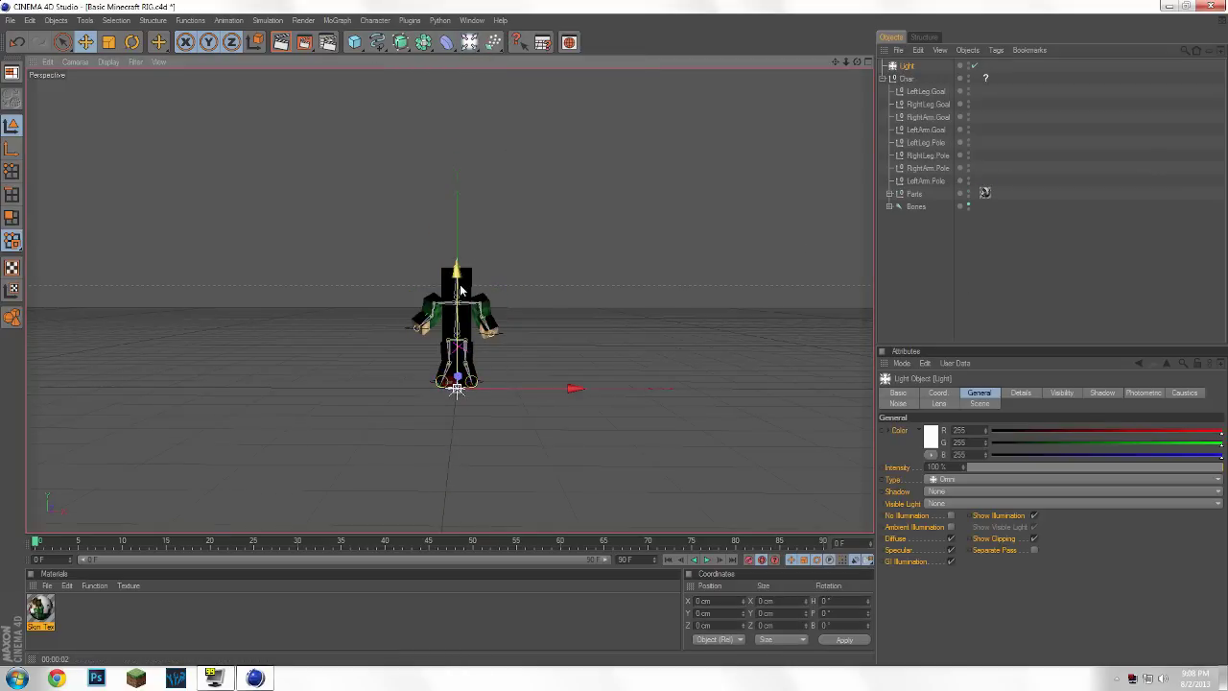
- Raise the Omni Light above the head, push it in front of the character, and reframe
left_click_drag(456, 311, 457, 236)
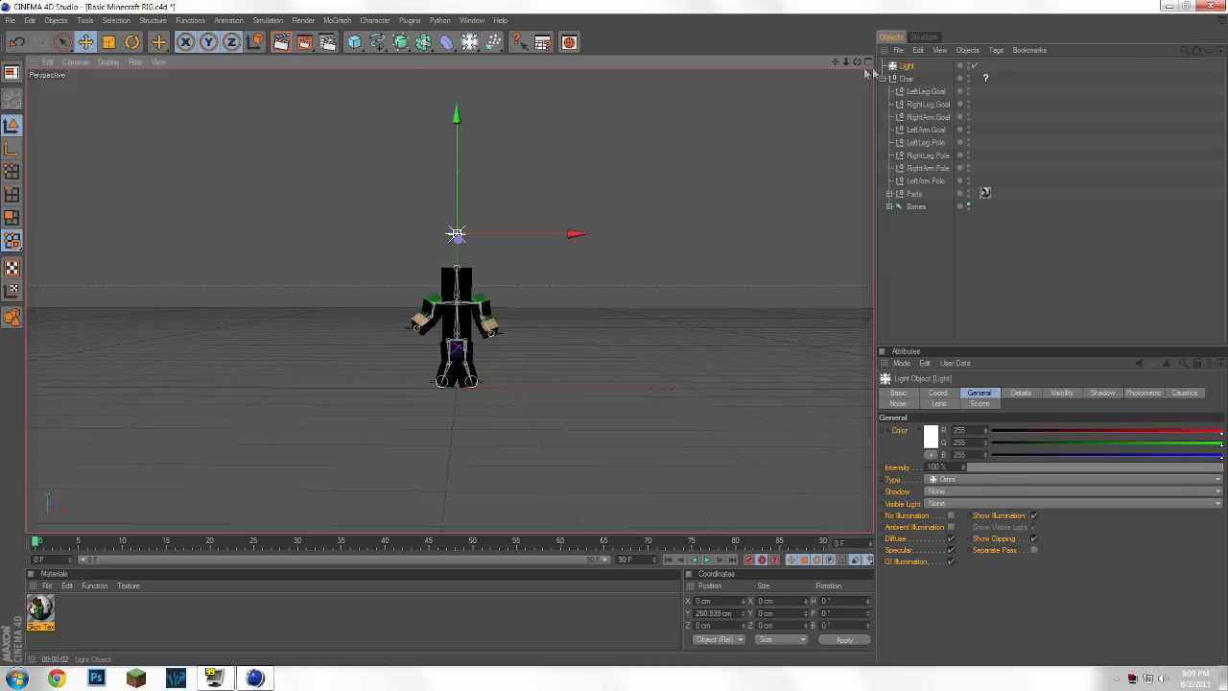
left_click_drag(857, 62, 841, 96)
left_click_drag(353, 237, 610, 241)
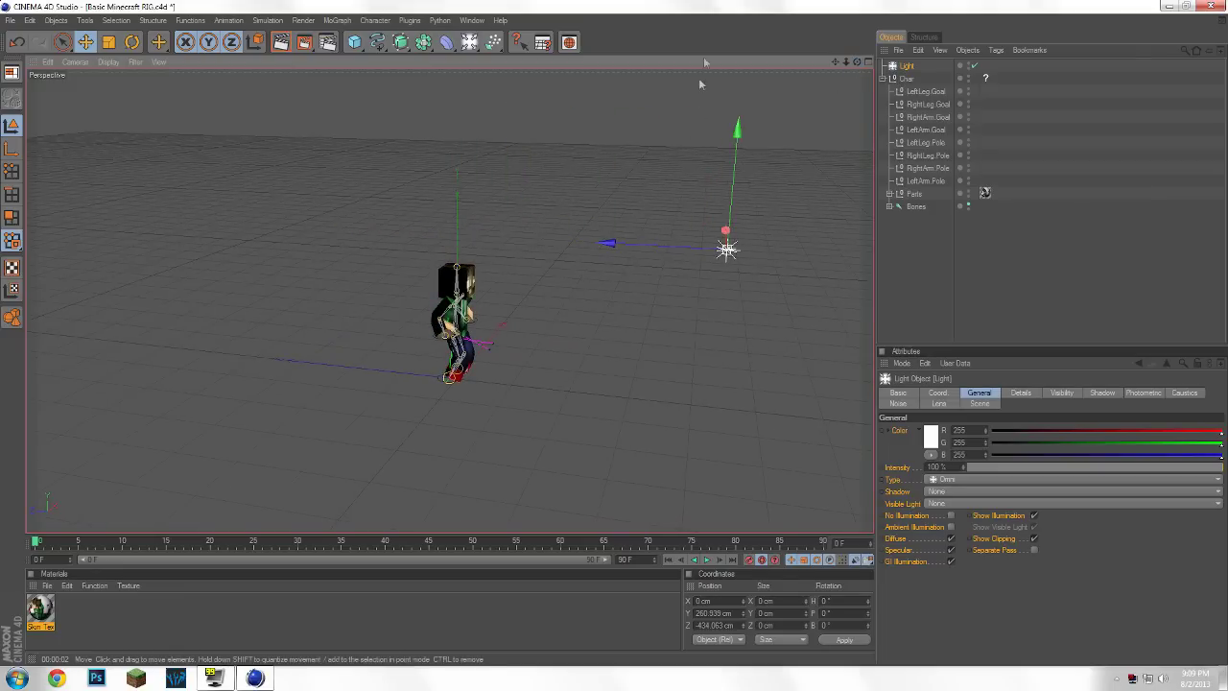
left_click_drag(857, 61, 781, 72)
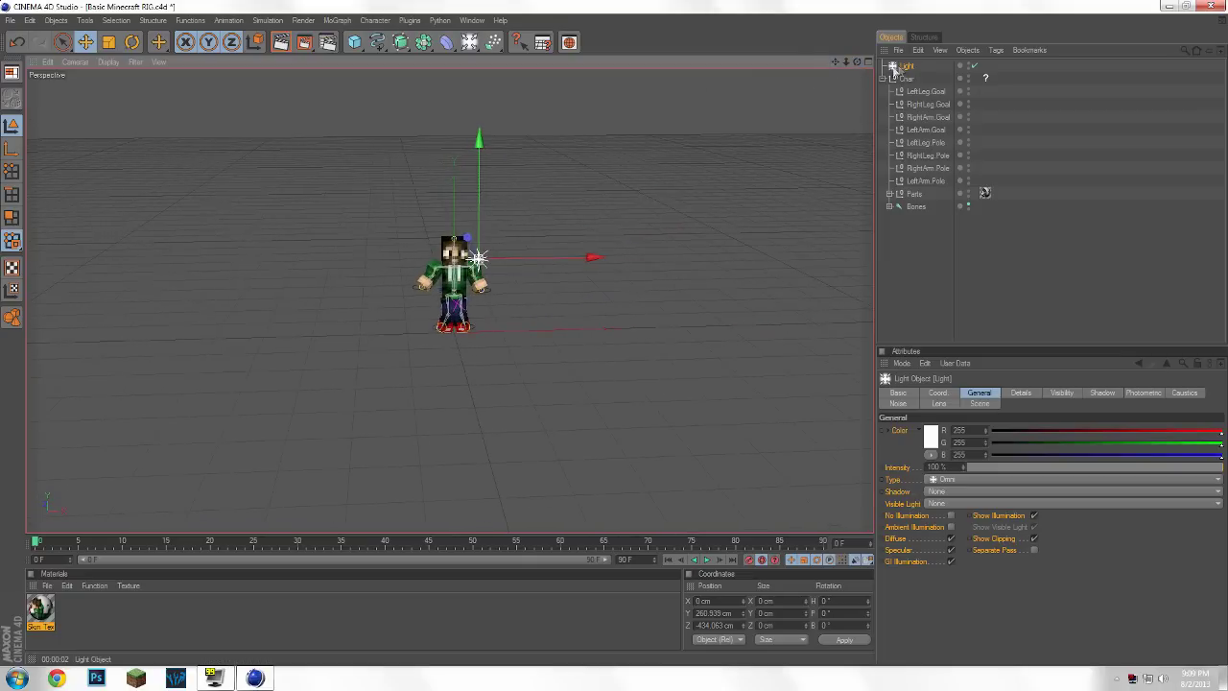
left_click_drag(857, 63, 848, 73)
scroll(760, 129, "up", 5)
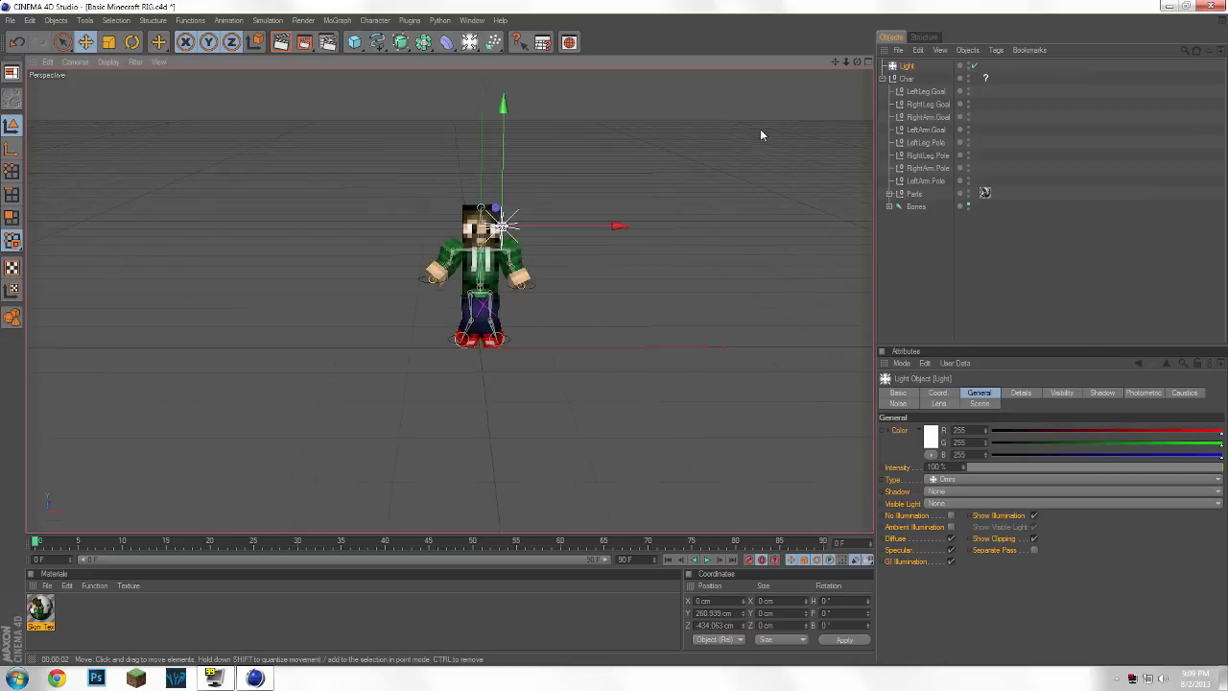
left_click_drag(857, 63, 856, 79)
- Preview-render the lit character and zoom and pan to centre it in view
left_click(284, 42)
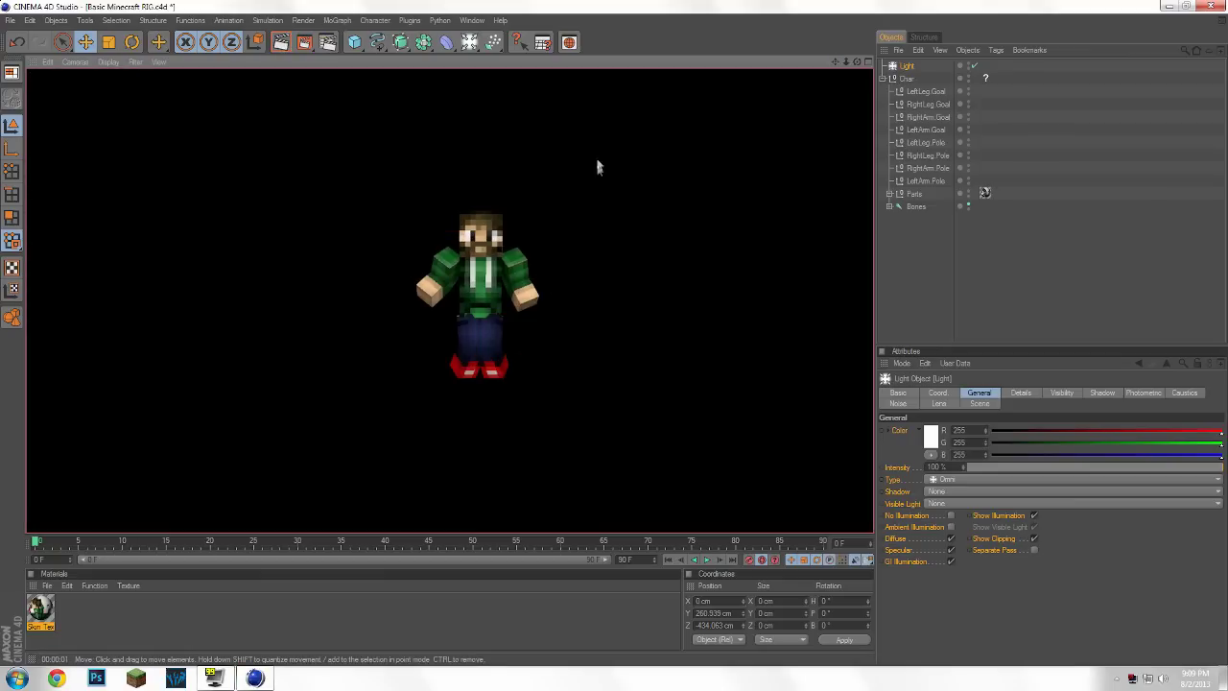
left_click(674, 157)
scroll(675, 157, "up", 5)
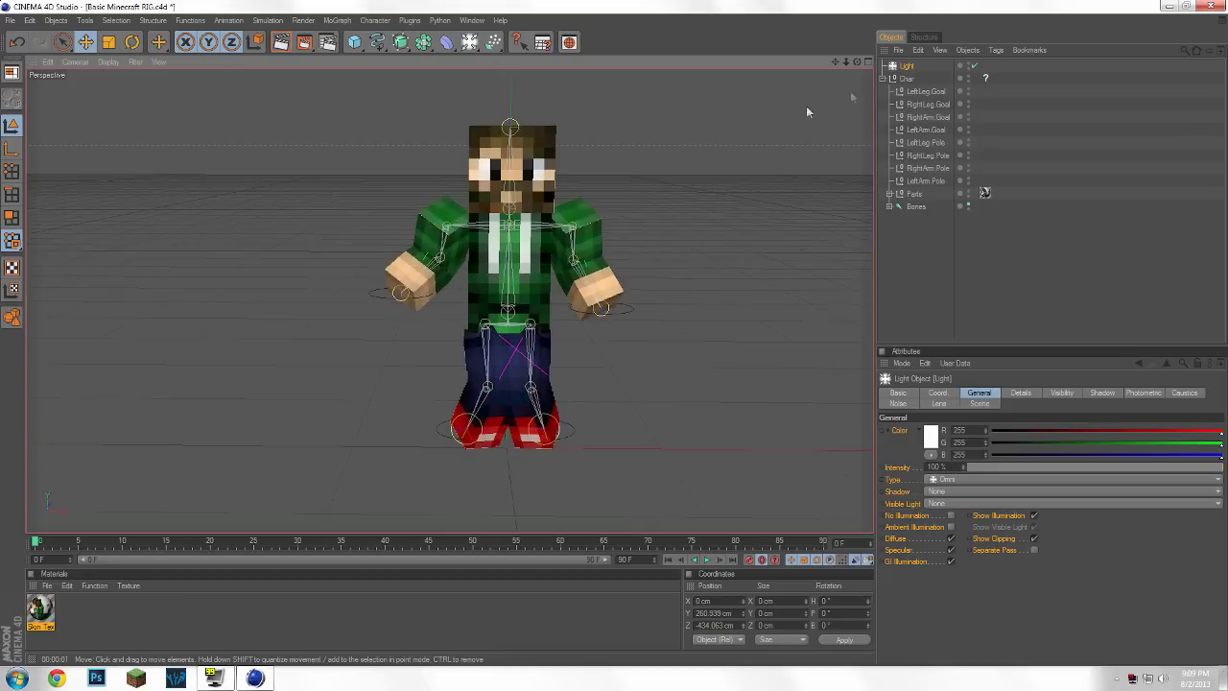
left_click_drag(835, 61, 815, 73)
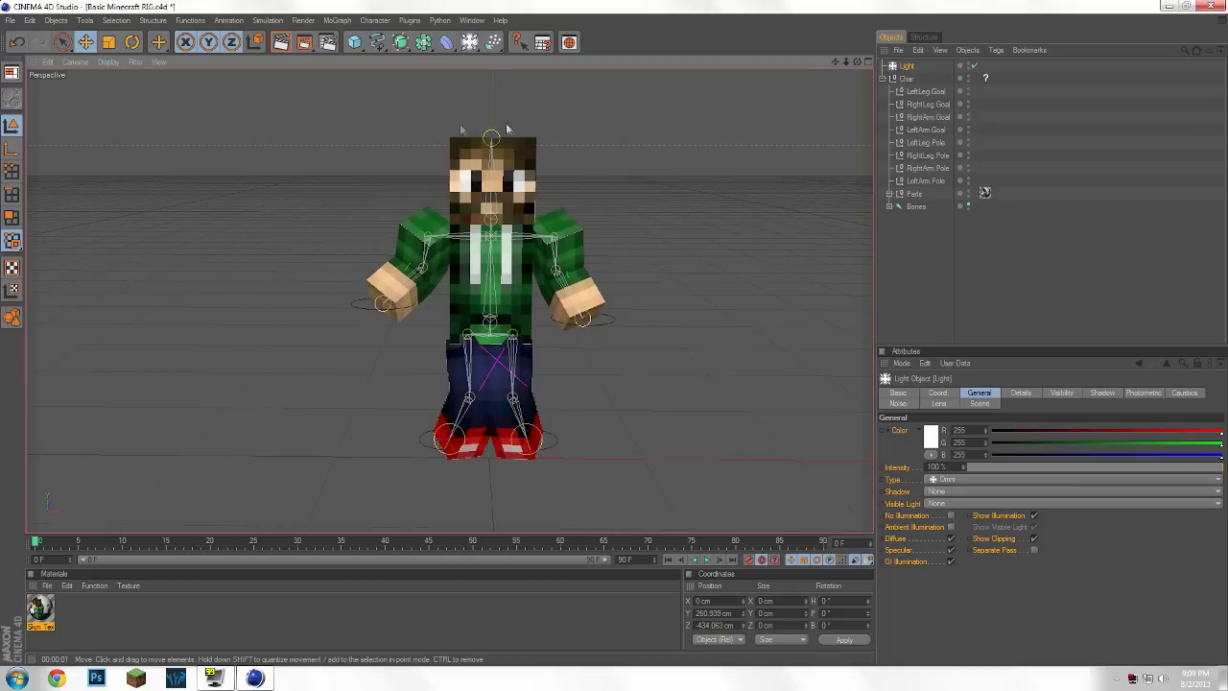
left_click(281, 42)
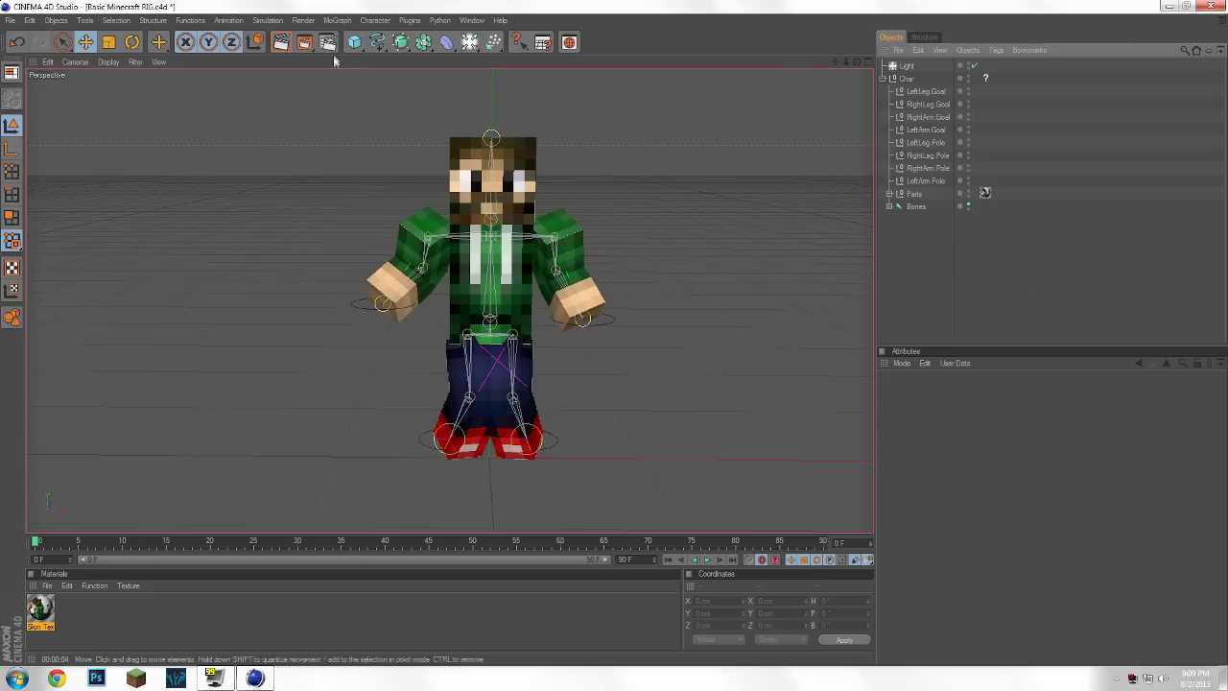
- Render the scene to the Picture Viewer at 1280x720, then close it and show the desktop
left_click(304, 42)
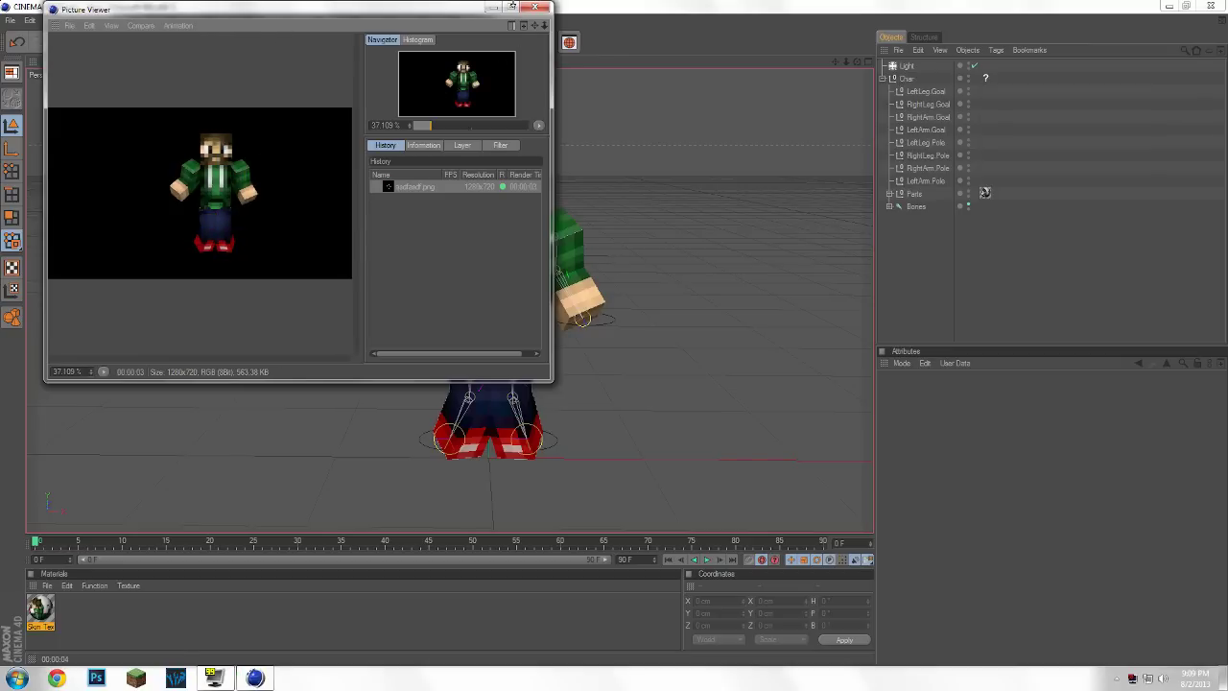
left_click(535, 7)
left_click(1223, 678)
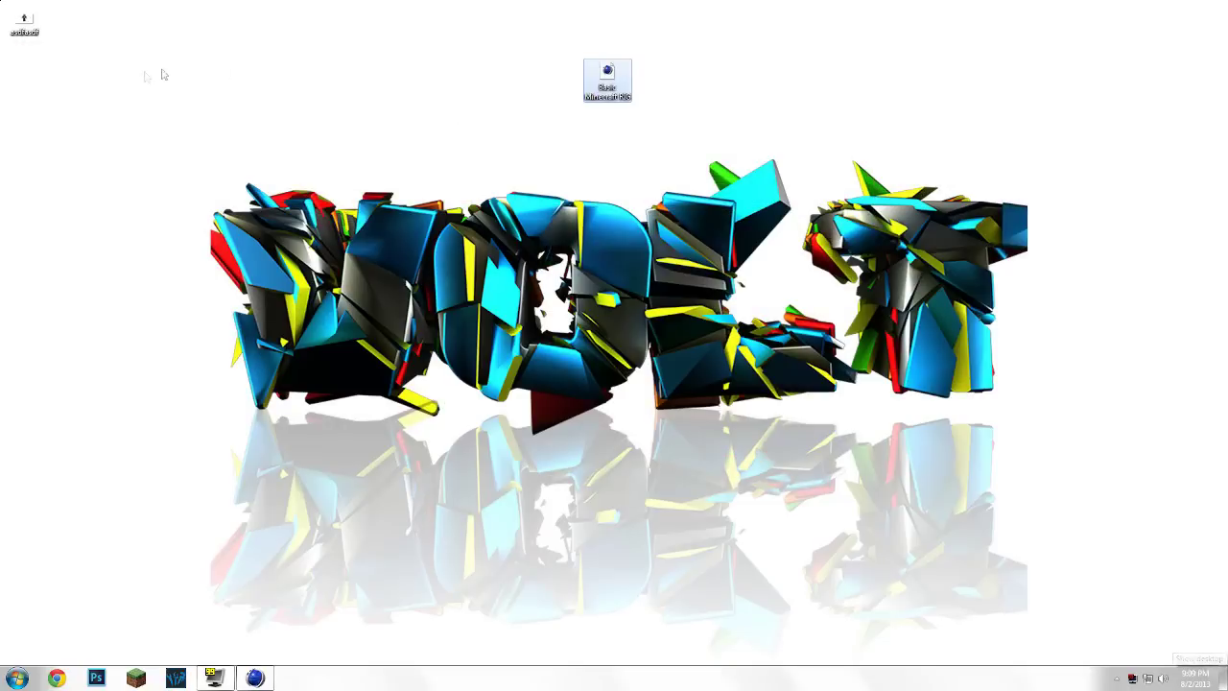
- Check the rendered asdfasdf PNG in the photo viewer, close it, and launch Photoshop
double_click(25, 23)
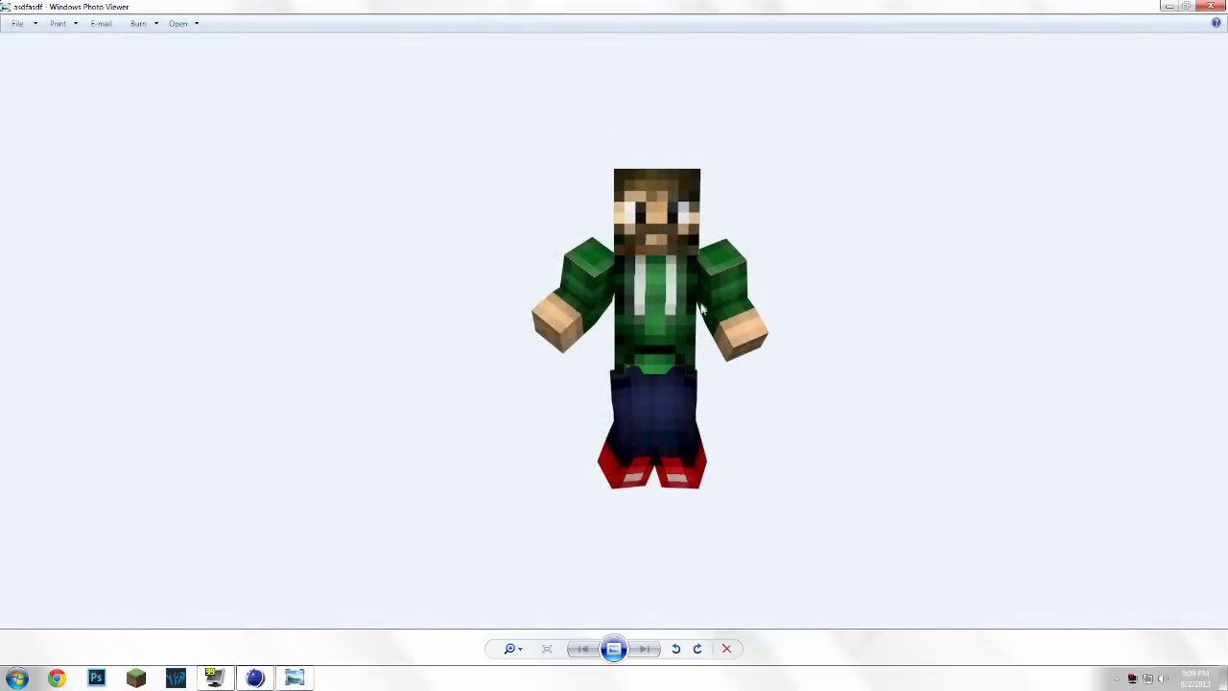
left_click(1218, 7)
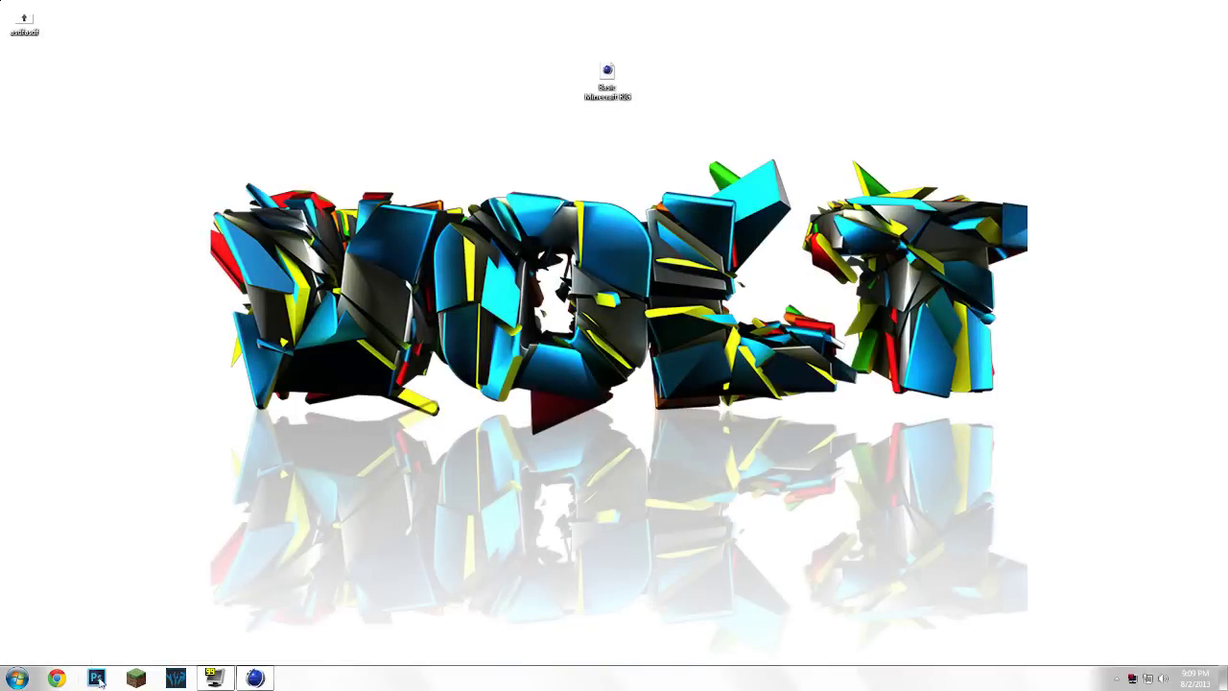
left_click(97, 678)
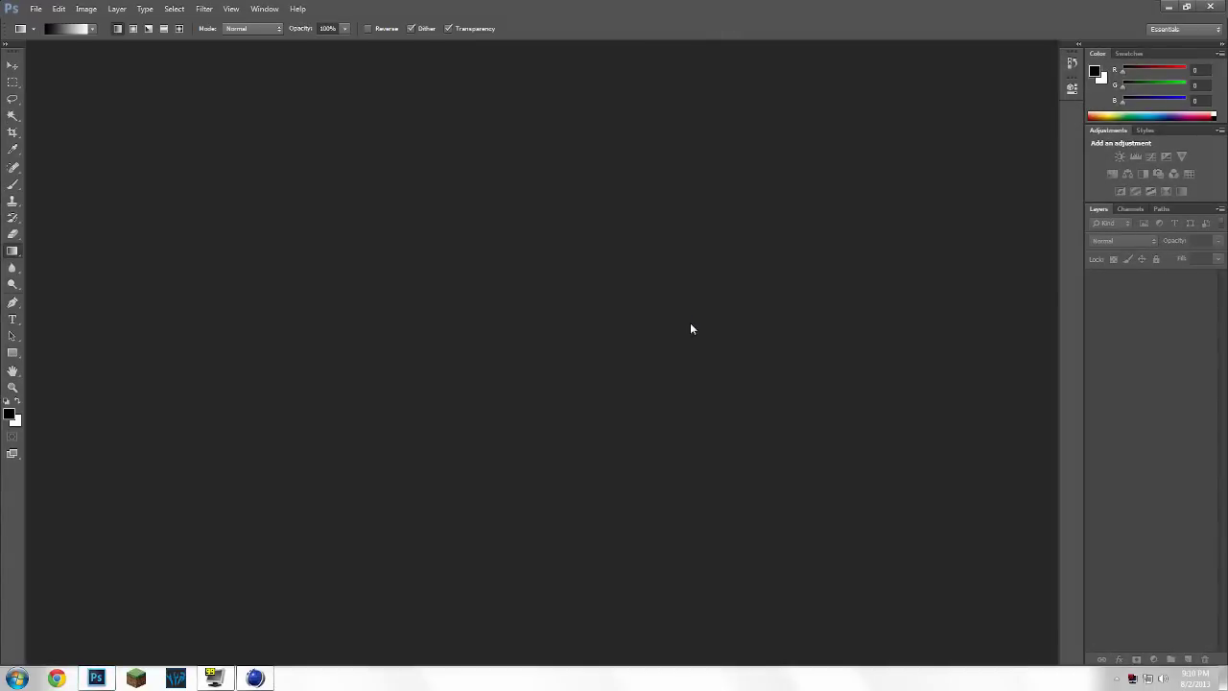
- Create a new 1280 × 720 document and convert its Background into Layer 0
left_click(38, 9)
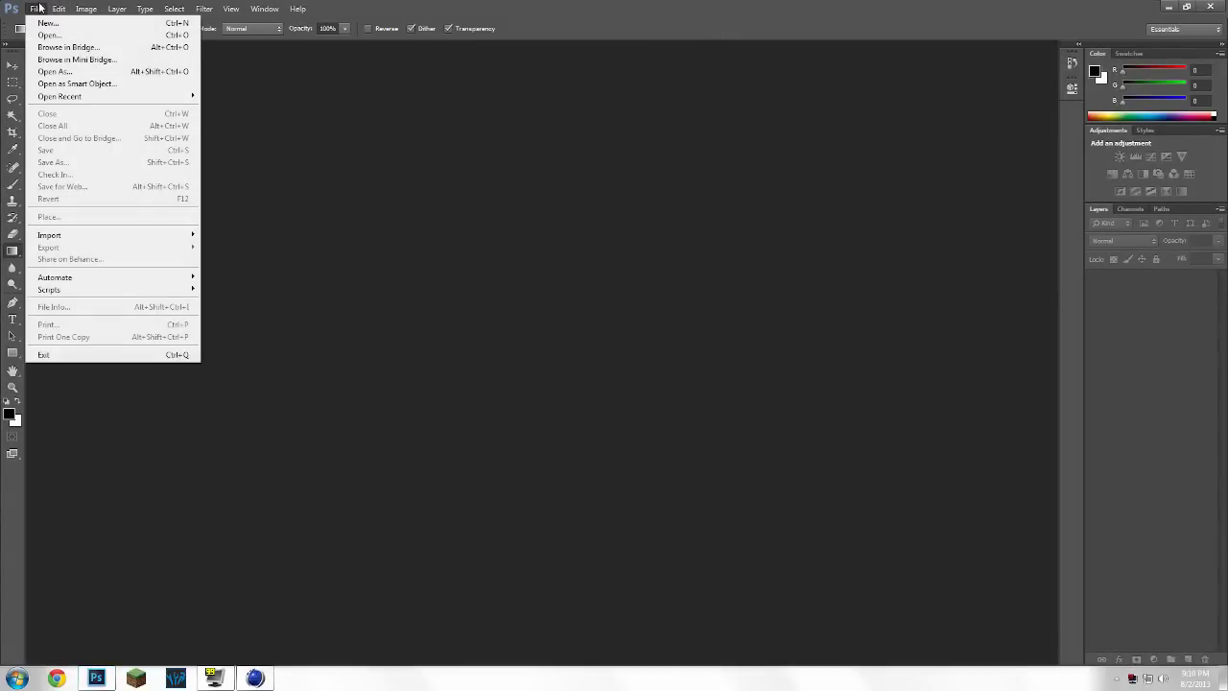
left_click(45, 22)
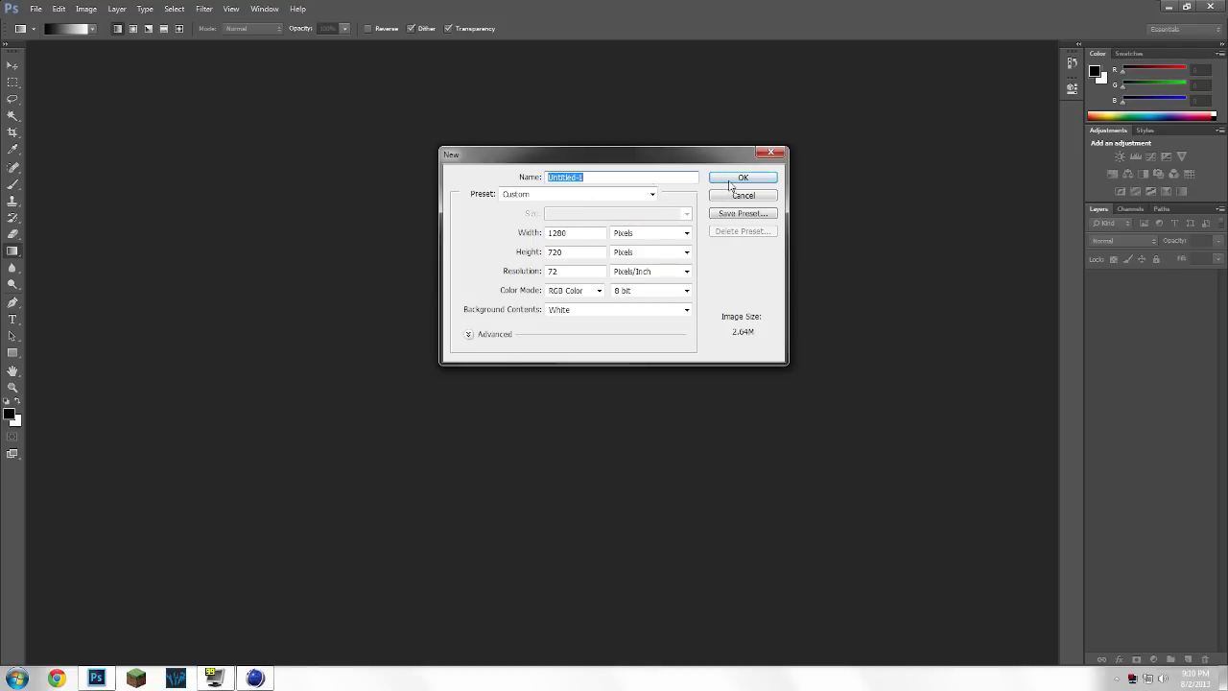
left_click(731, 180)
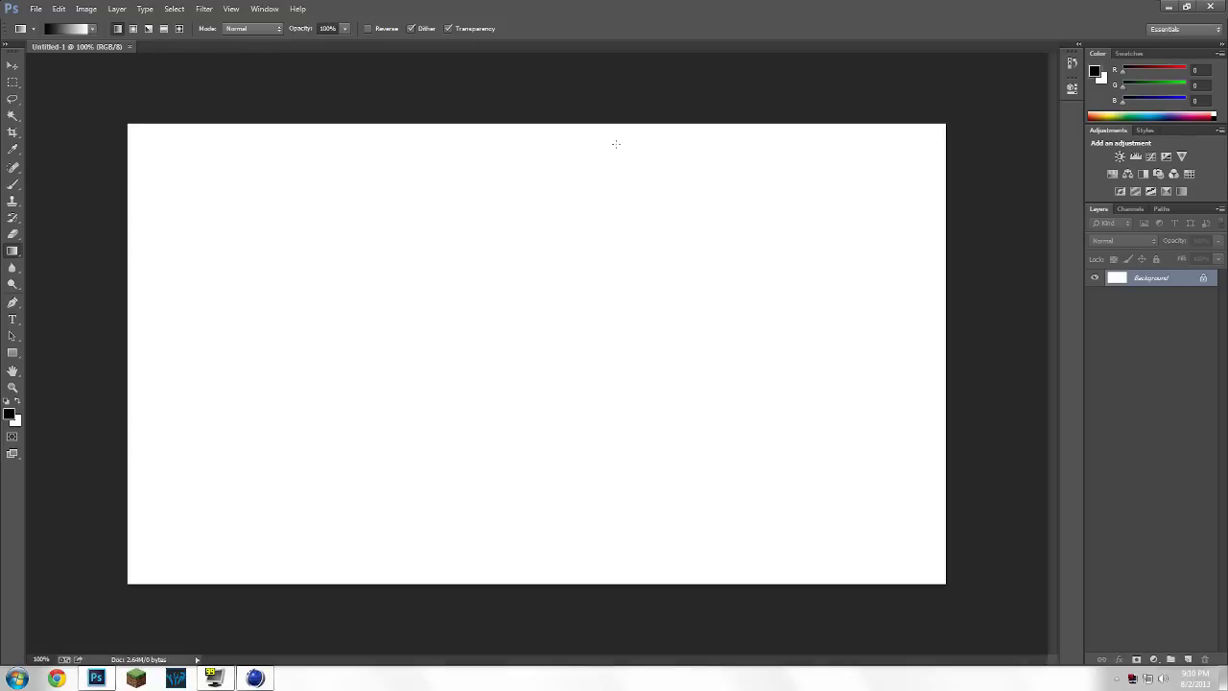
double_click(1201, 276)
left_click(734, 214)
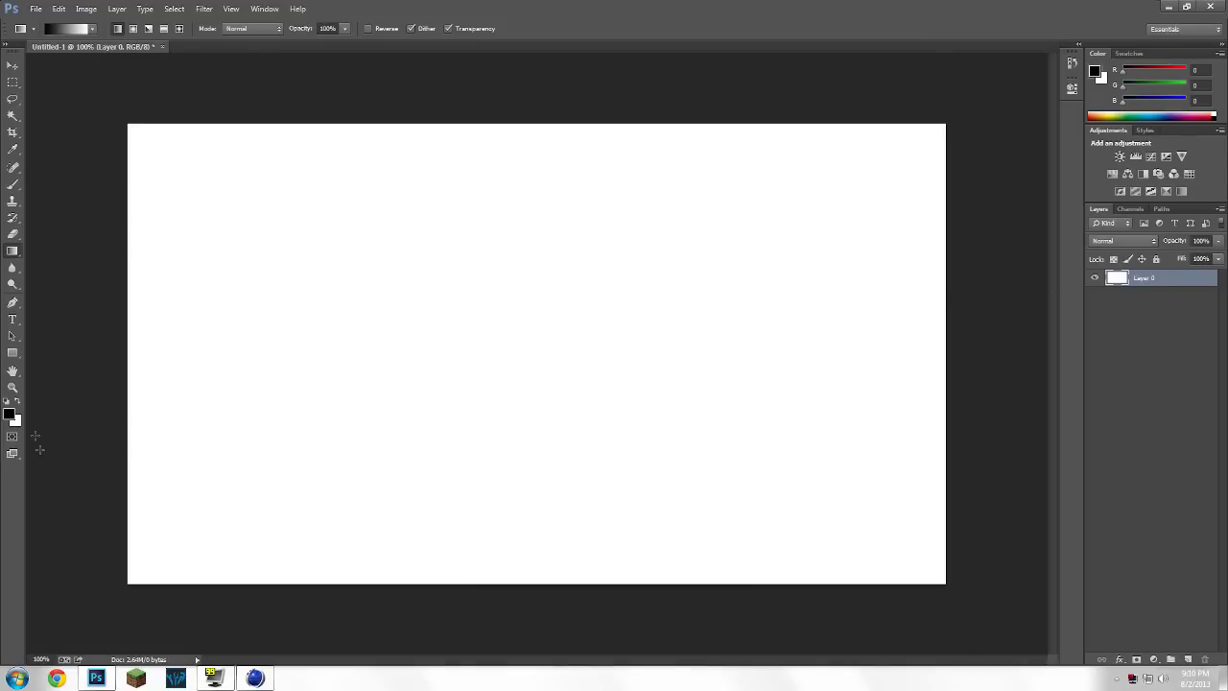
- Set the foreground colour to #00c6ff and fill Layer 0 with it using the Gradient tool
left_click(9, 414)
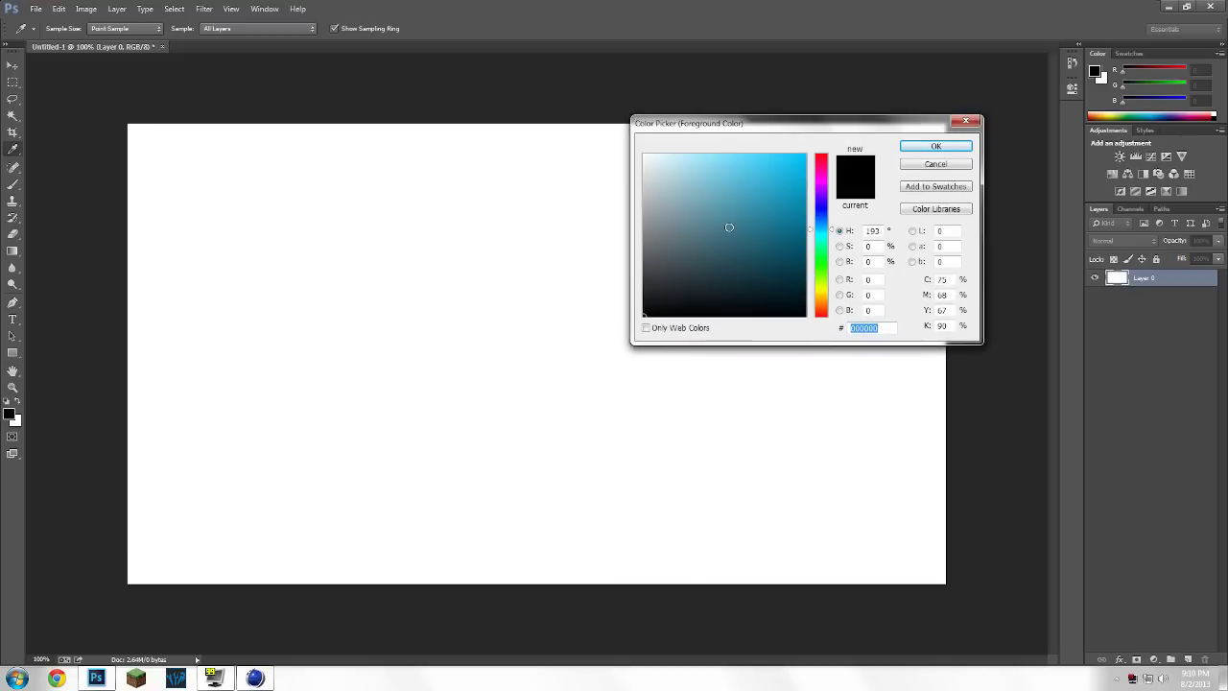
type("00c6ff")
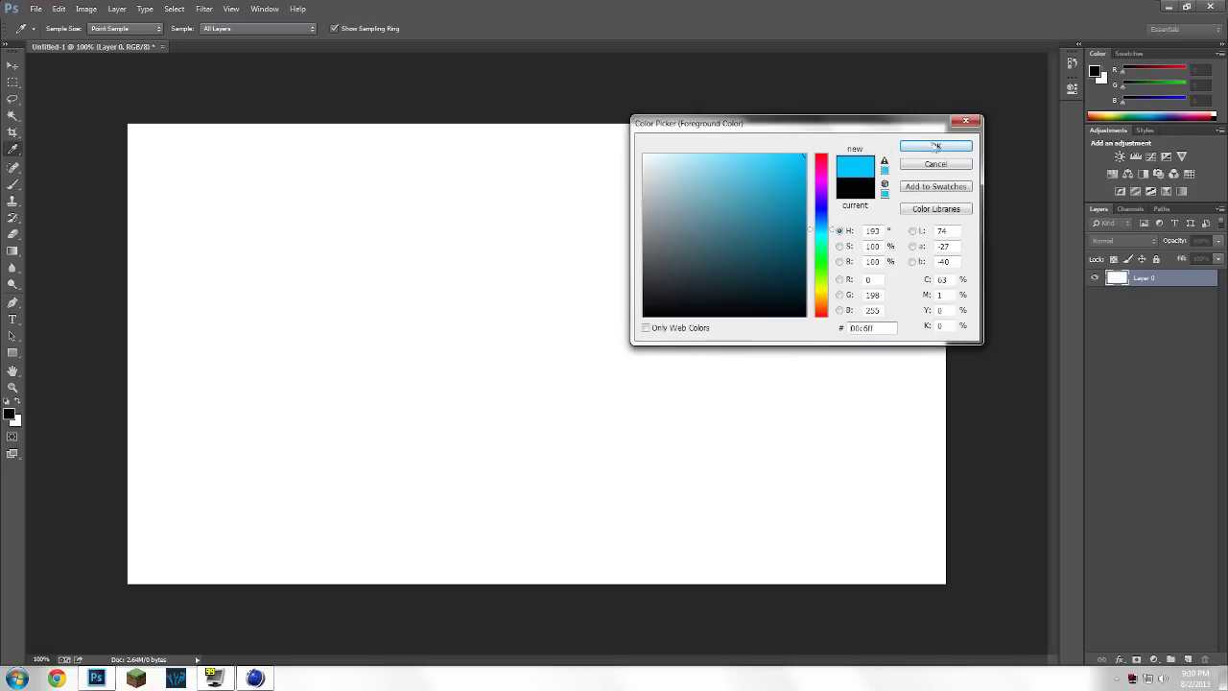
left_click(936, 146)
key("g")
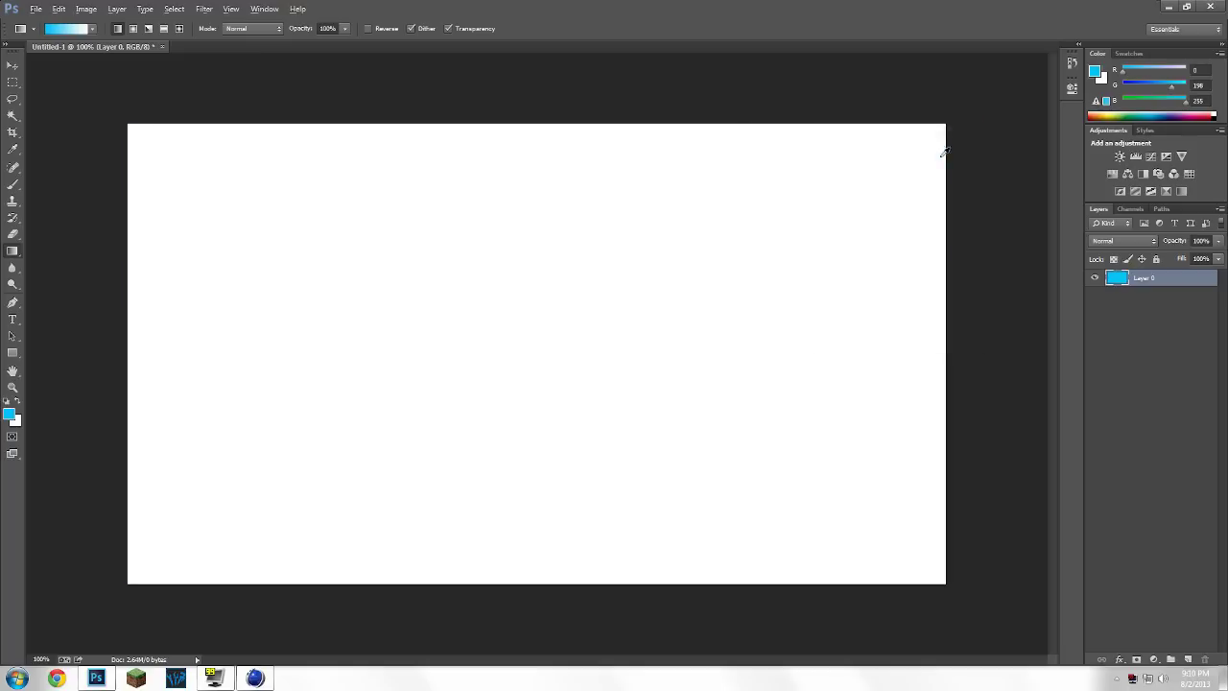
left_click_drag(939, 156, 944, 151)
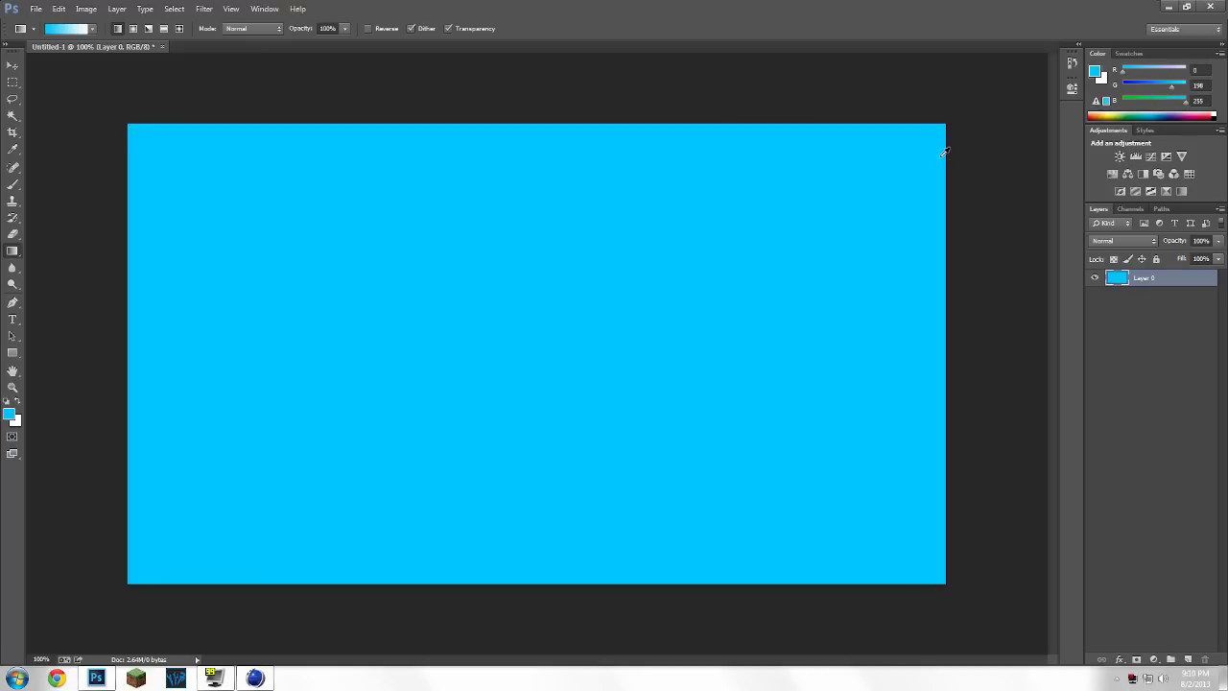
left_click(1172, 6)
- Place the asdfasdf render on the canvas, scaled to about 78% and repositioned
left_click_drag(14, 24, 552, 278)
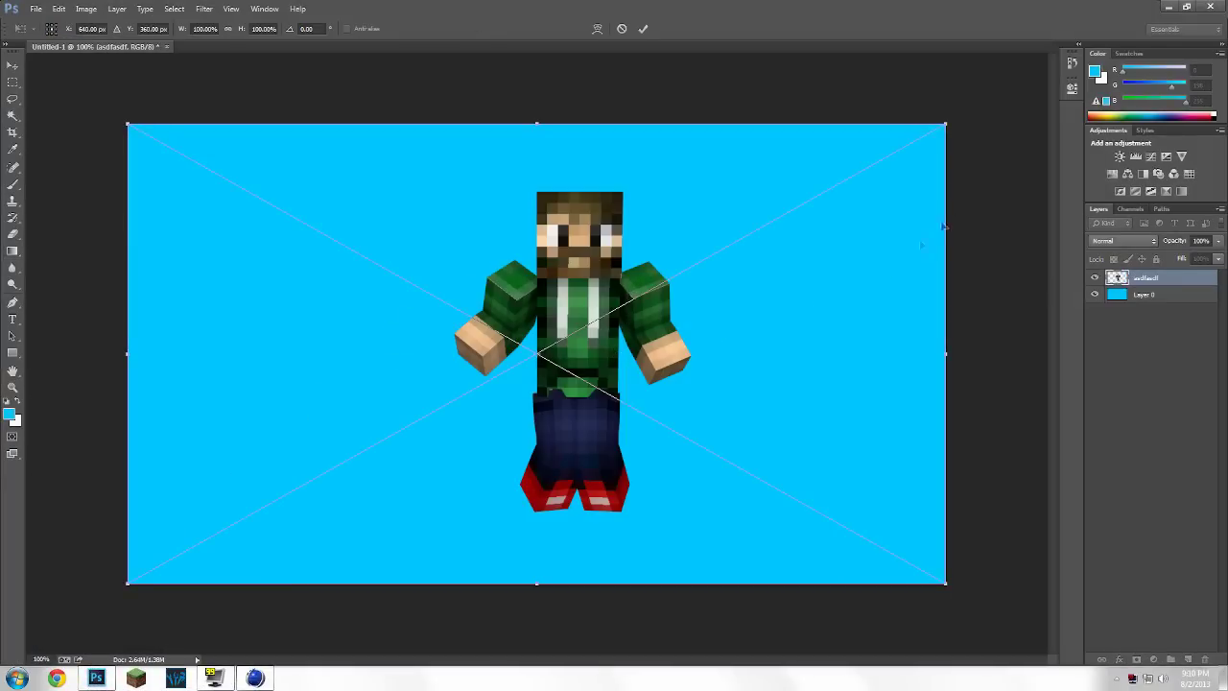
left_click_drag(945, 123, 772, 225, "shift")
left_click_drag(624, 378, 709, 375)
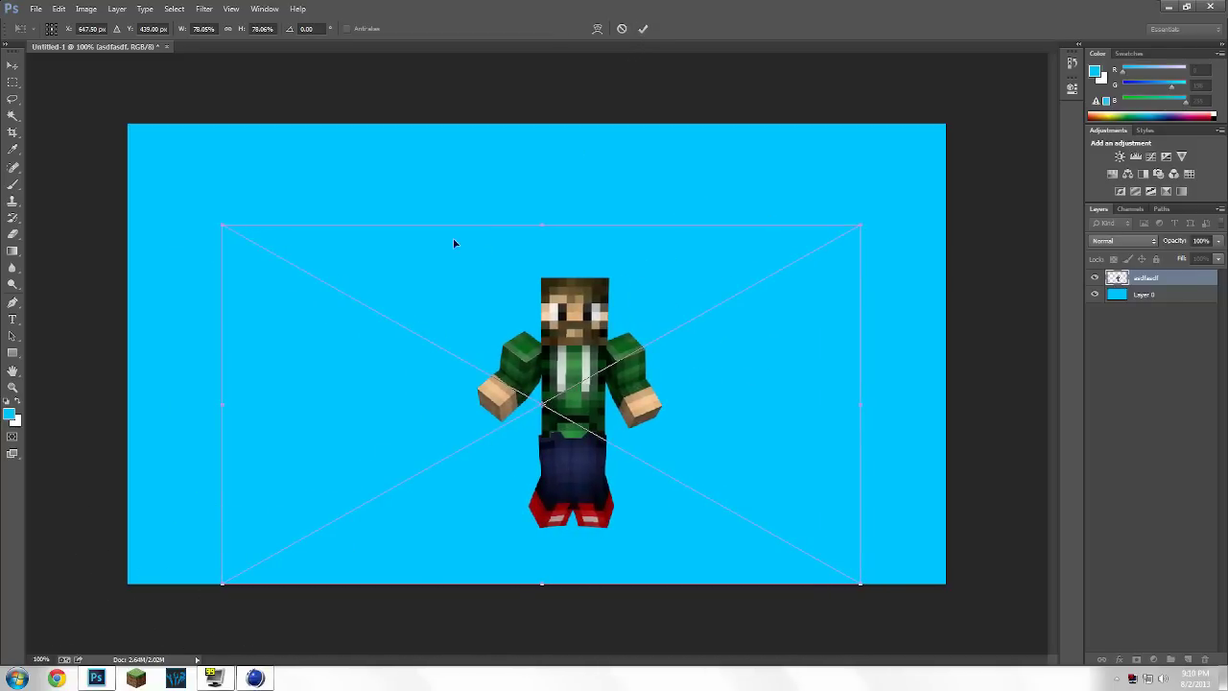
left_click(645, 29)
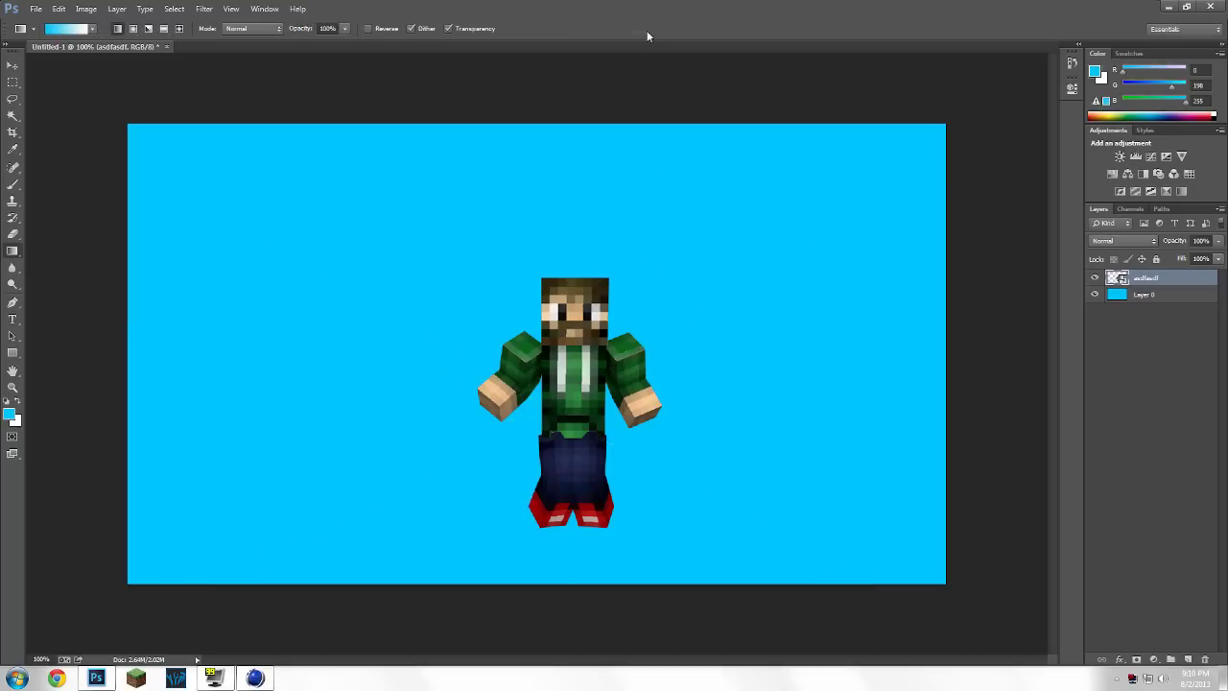
- Attempt a gradient on the smart object layer and dismiss the resulting error
left_click(611, 343)
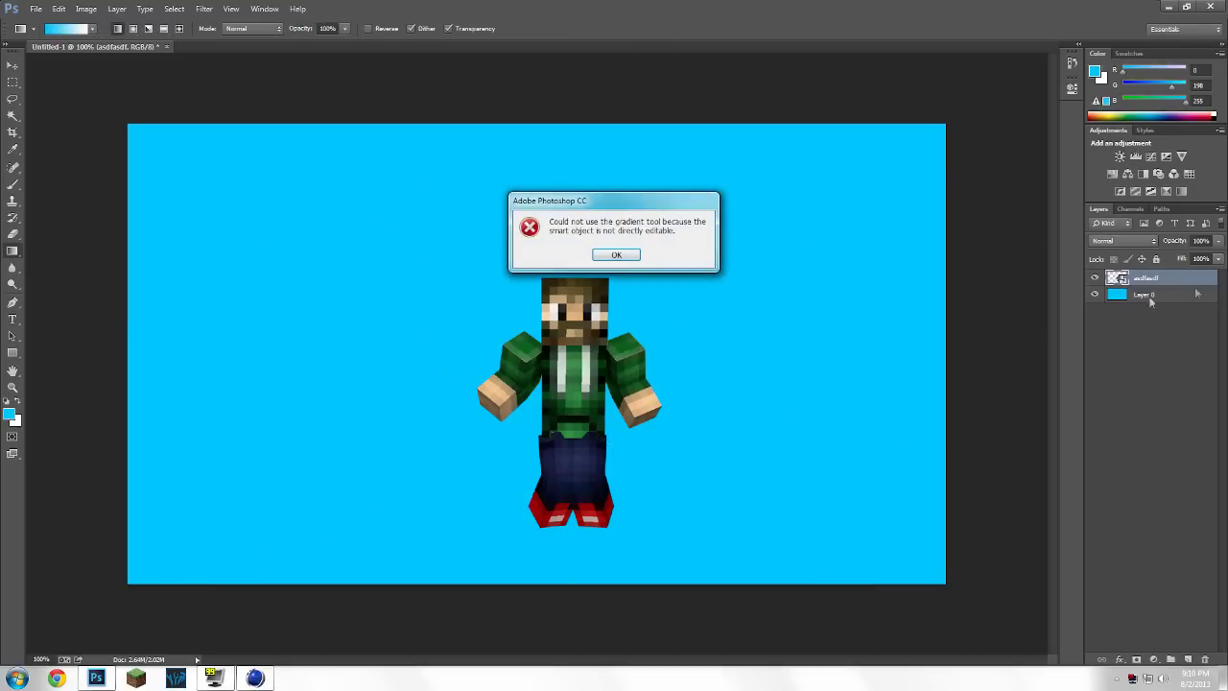
left_click(618, 255)
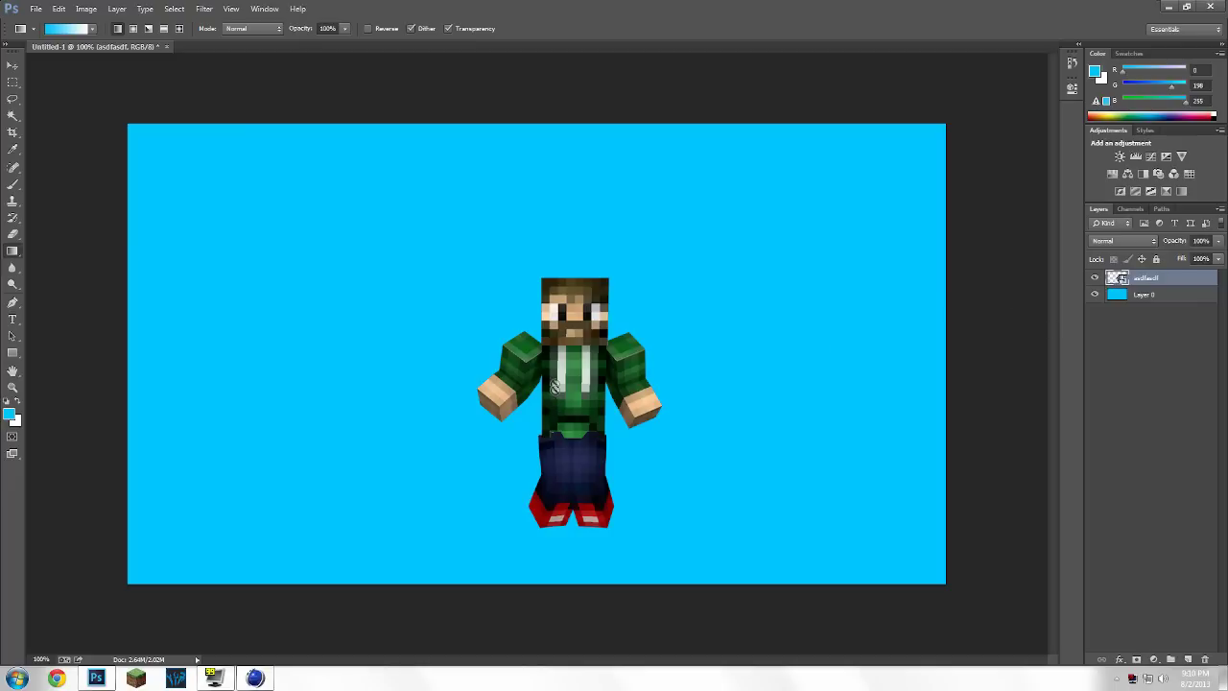
left_click(12, 64)
- Raise the character, then duplicate it and flip the copy vertically beneath as a reflection
left_click_drag(583, 324, 582, 248)
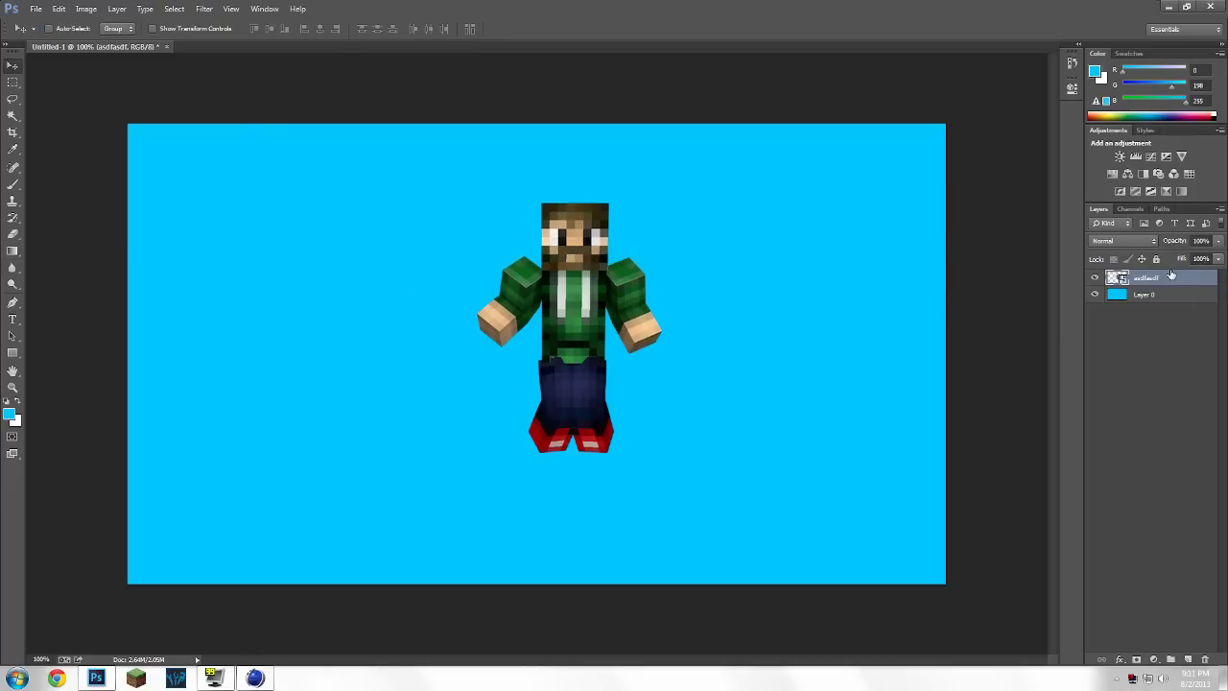
key("ctrl+j")
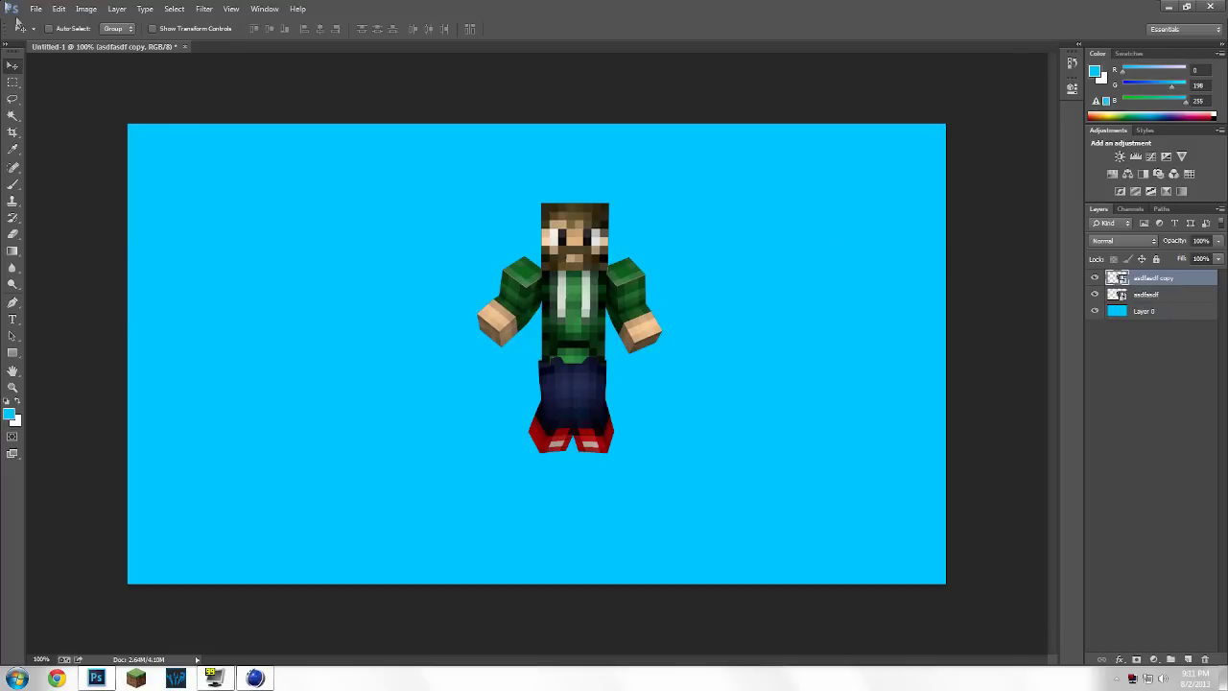
left_click_drag(560, 278, 566, 485)
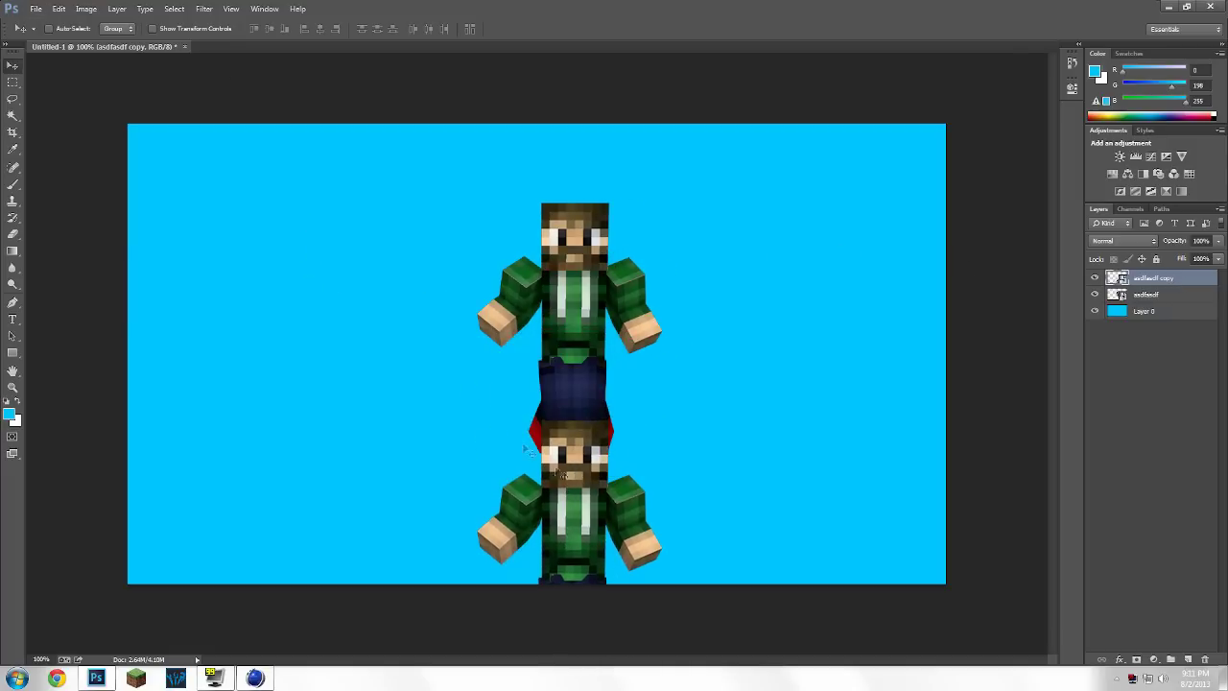
left_click(58, 9)
mouse_move(122, 261)
left_click(287, 409)
left_click_drag(587, 467, 589, 495)
left_click_drag(595, 545, 571, 539)
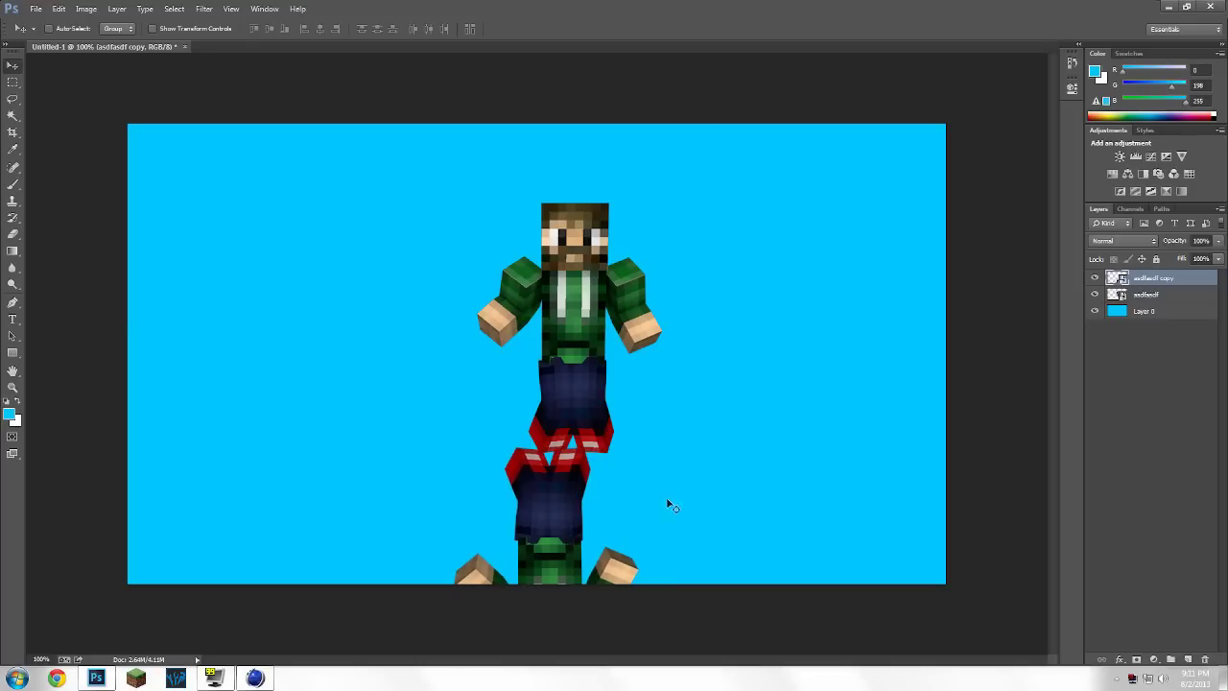
- Fade the reflection copy to 78% opacity, then delete the copy layer
left_click(1217, 248)
left_click_drag(1216, 259, 1209, 259)
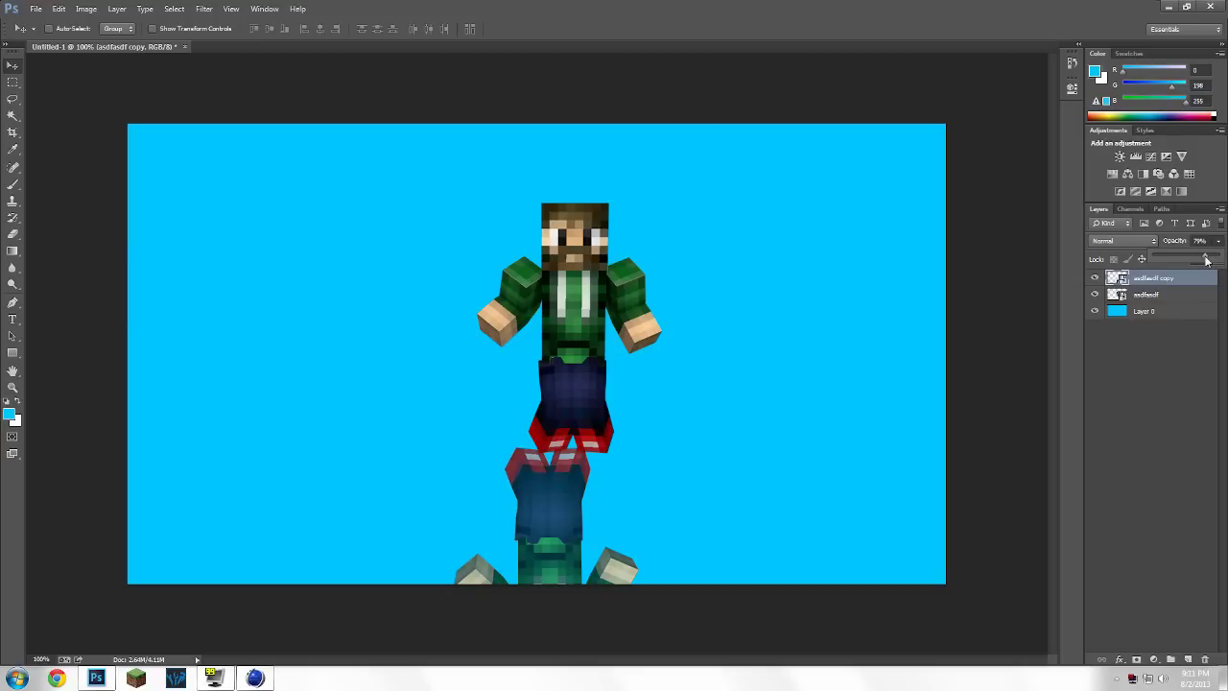
left_click(1216, 241)
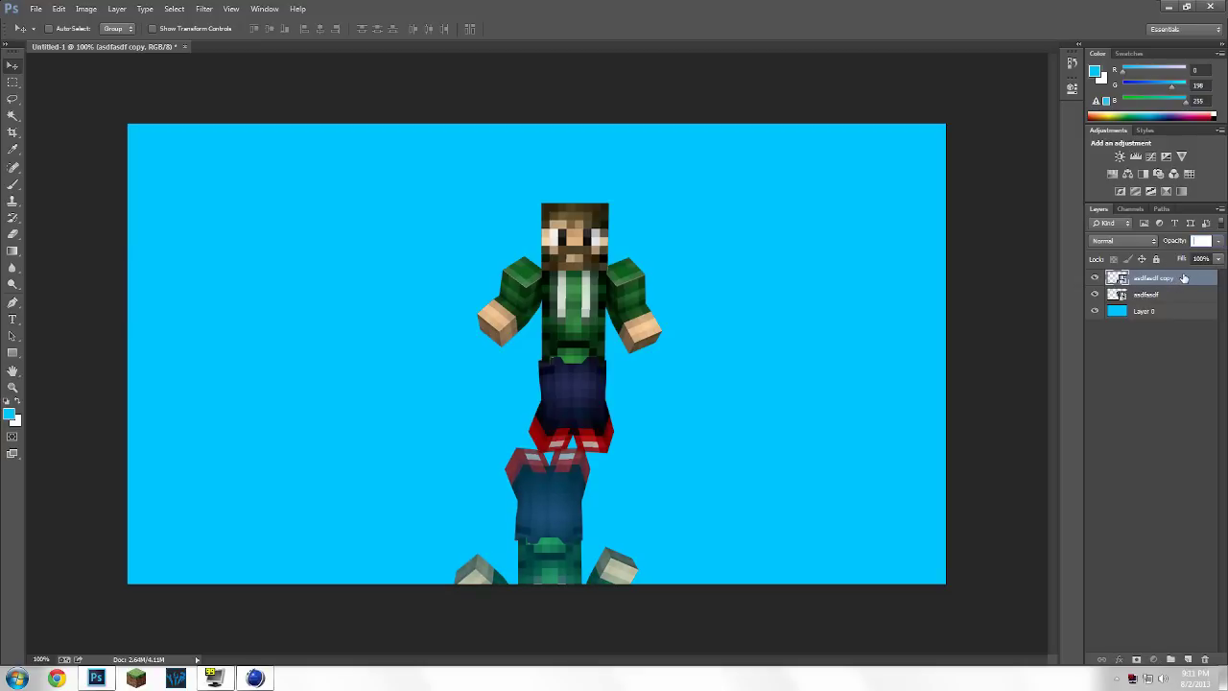
key("Delete")
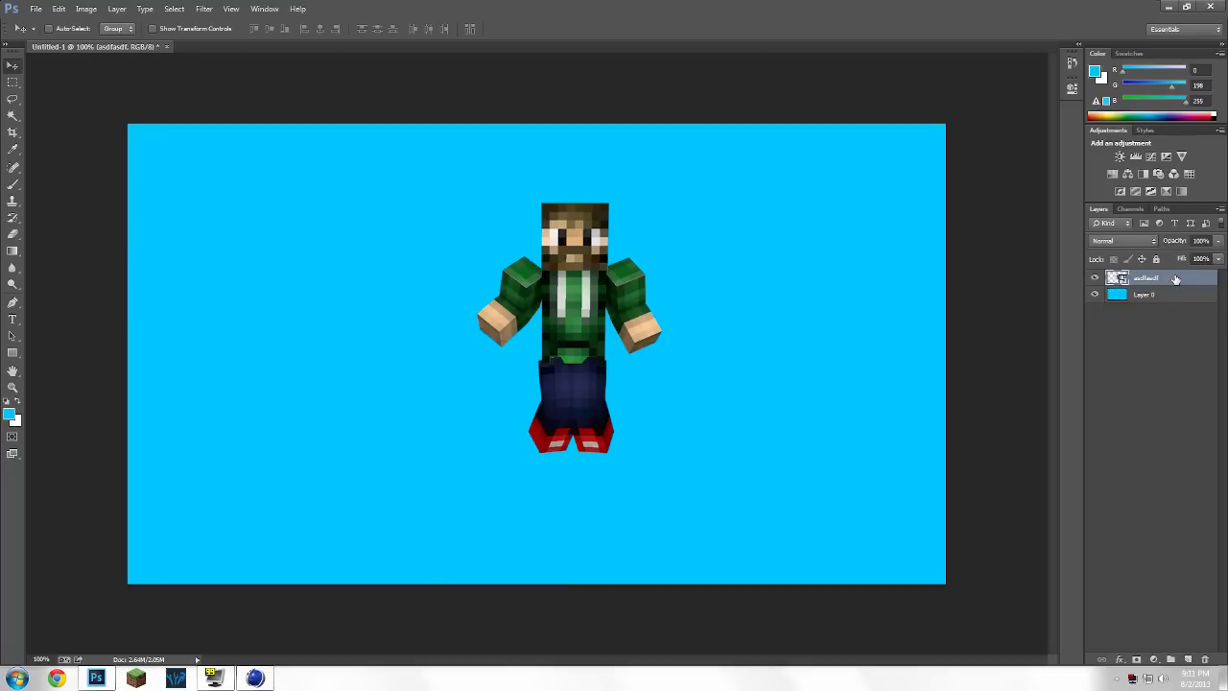
- Quit Photoshop without saving, then delete the asdfasdf PNG from the desktop to the Recycle Bin
left_click(1116, 482)
left_click(1210, 6)
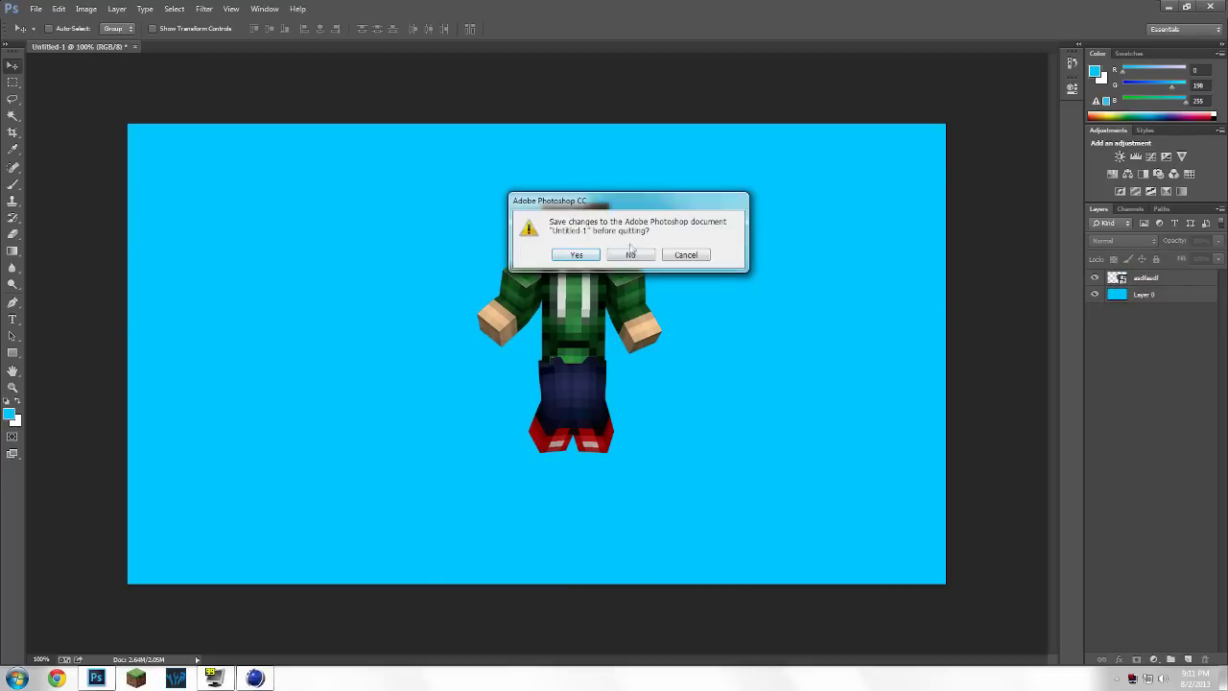
left_click(632, 254)
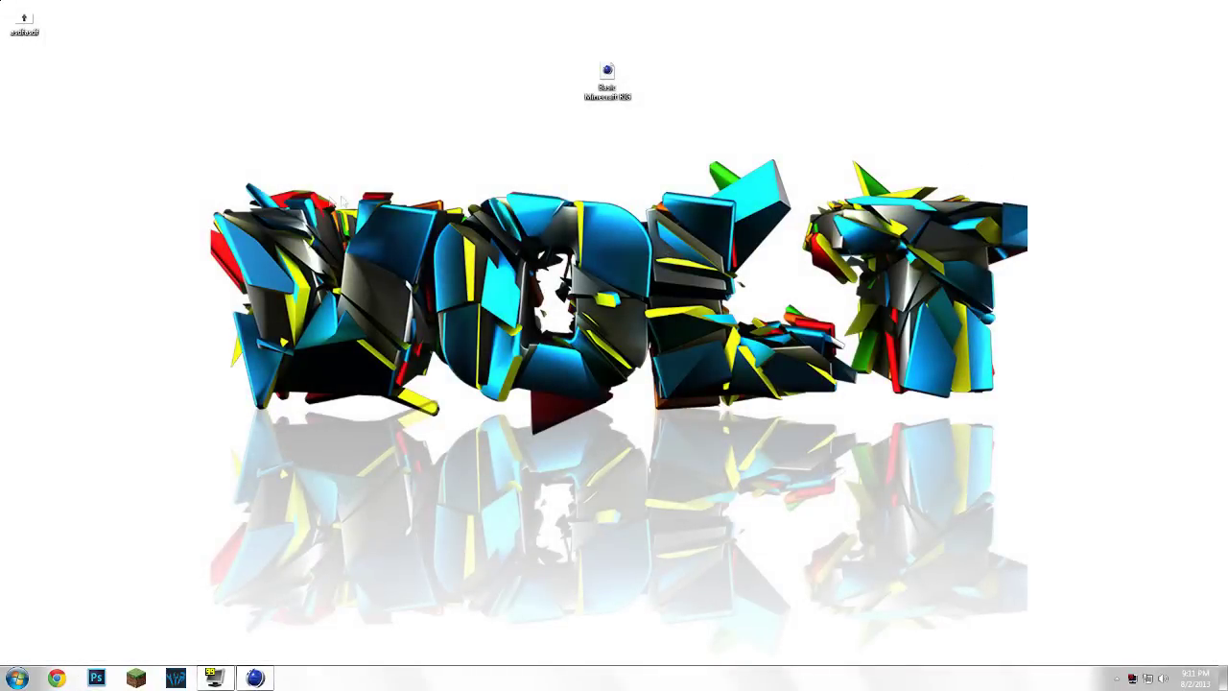
left_click_drag(247, 198, 10, 12)
key("Delete")
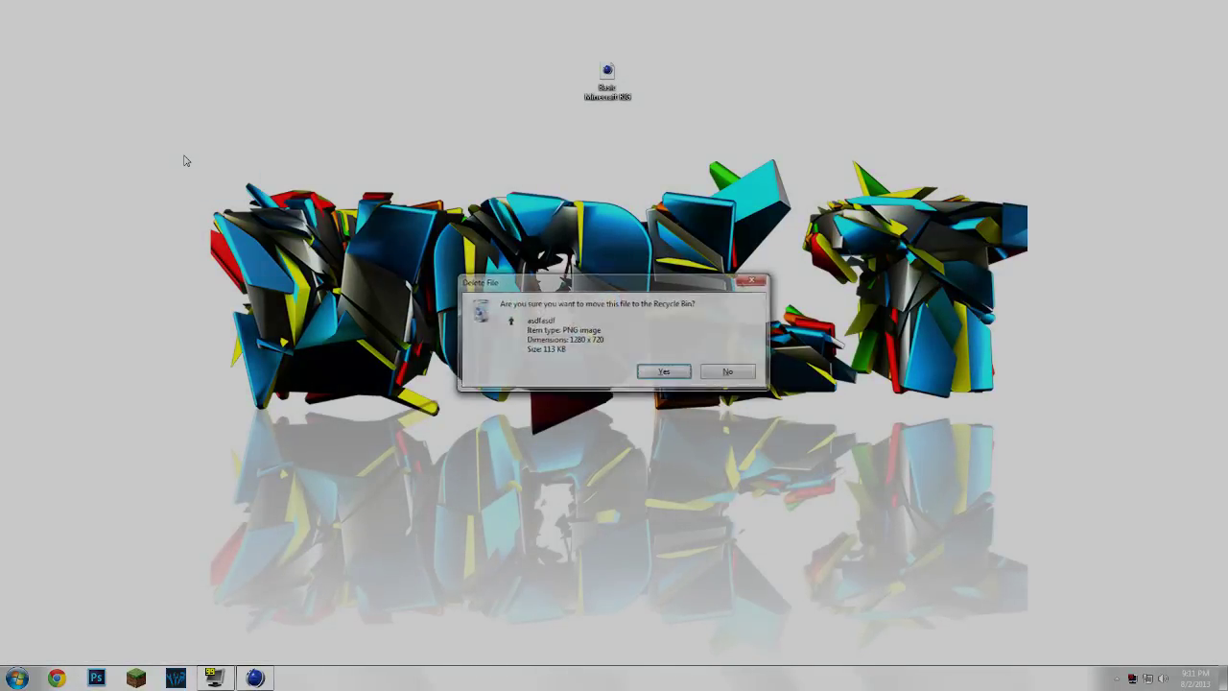